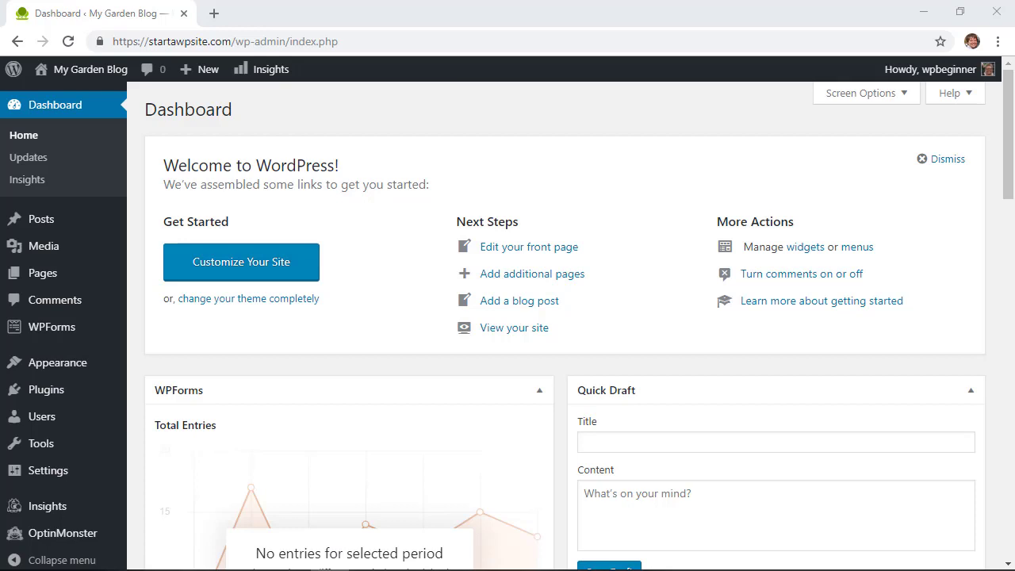
Step: In General Settings, enable 'Anyone can register' and keep Subscriber as the new user default role
scroll(144, 358, "down", 1)
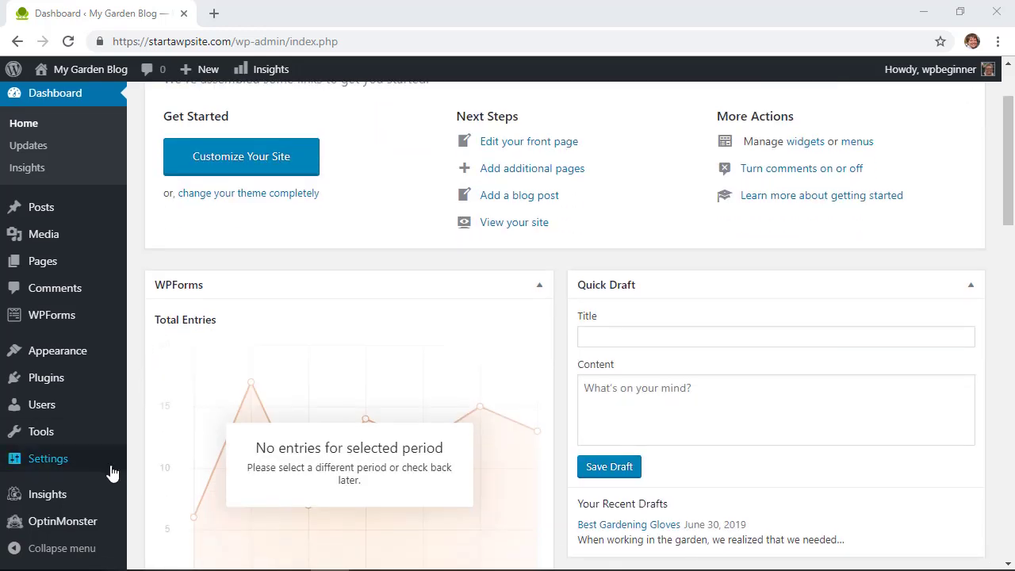
mouse_move(47, 463)
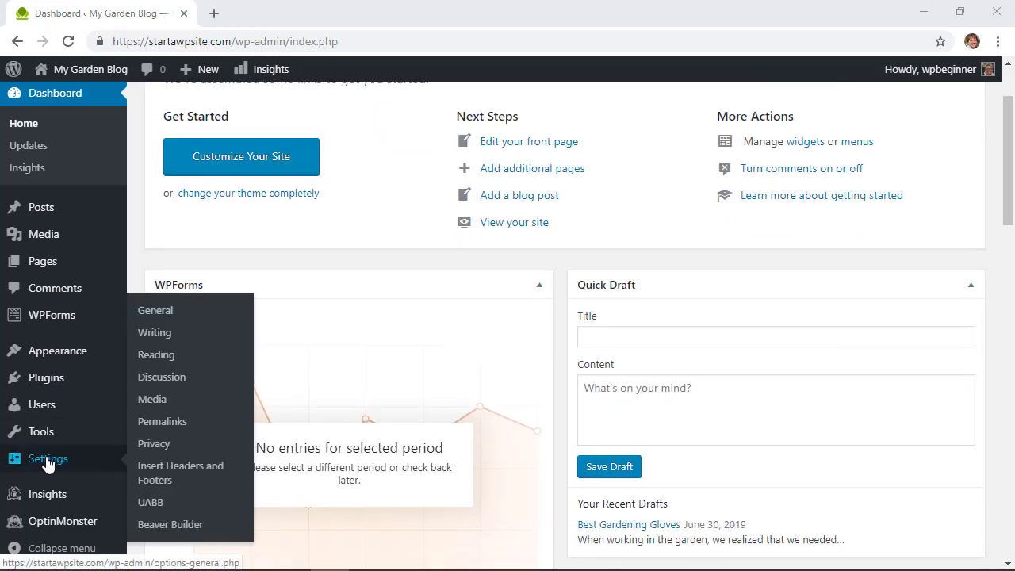
left_click(176, 320)
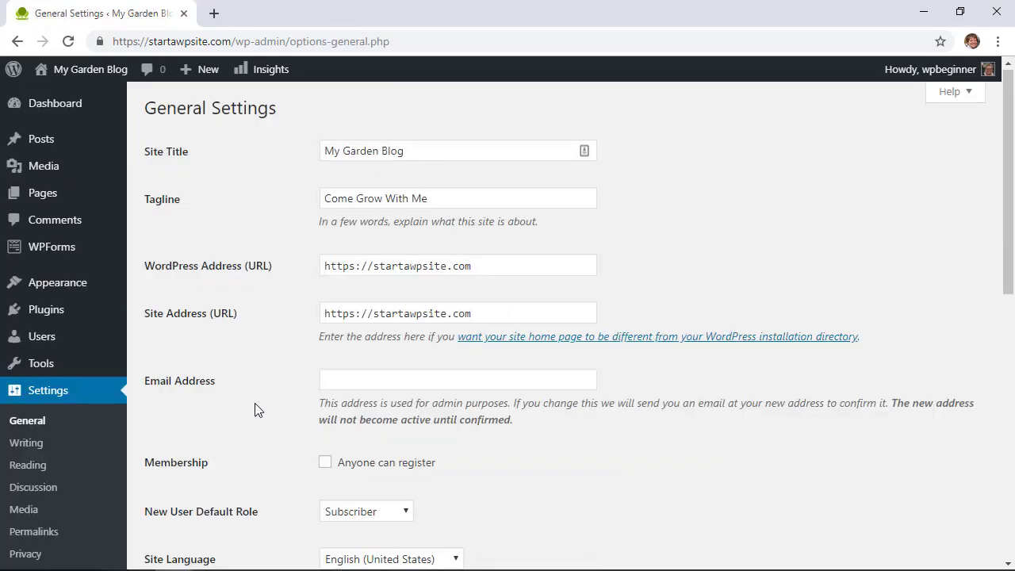
scroll(254, 406, "down", 2)
scroll(258, 402, "down", 1)
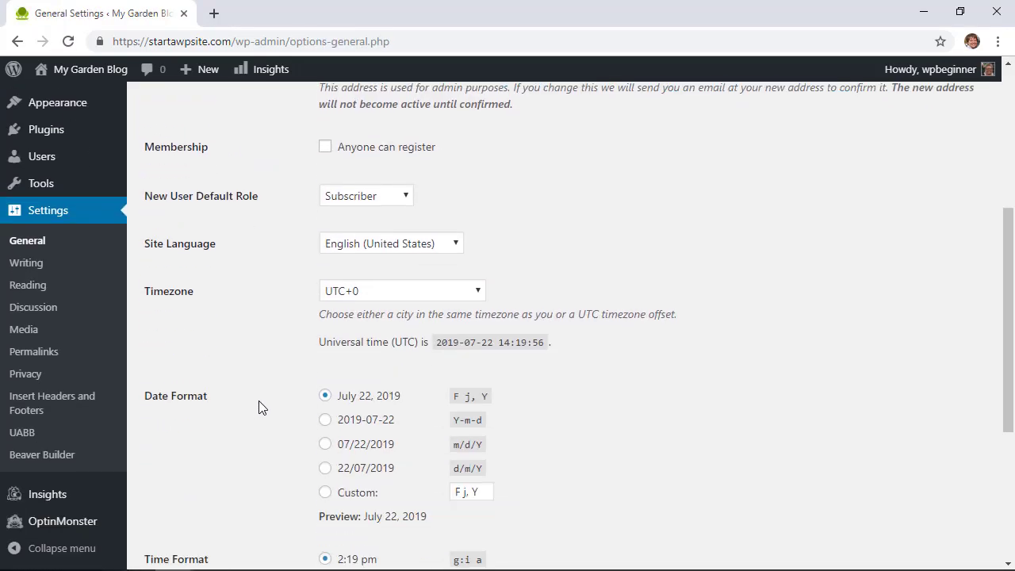
left_click(326, 150)
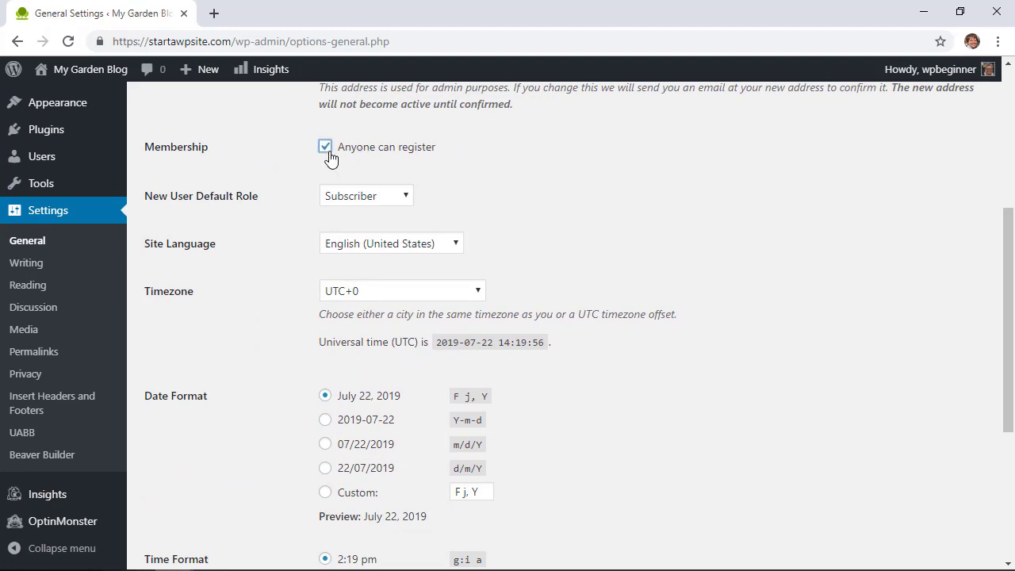
left_click(366, 197)
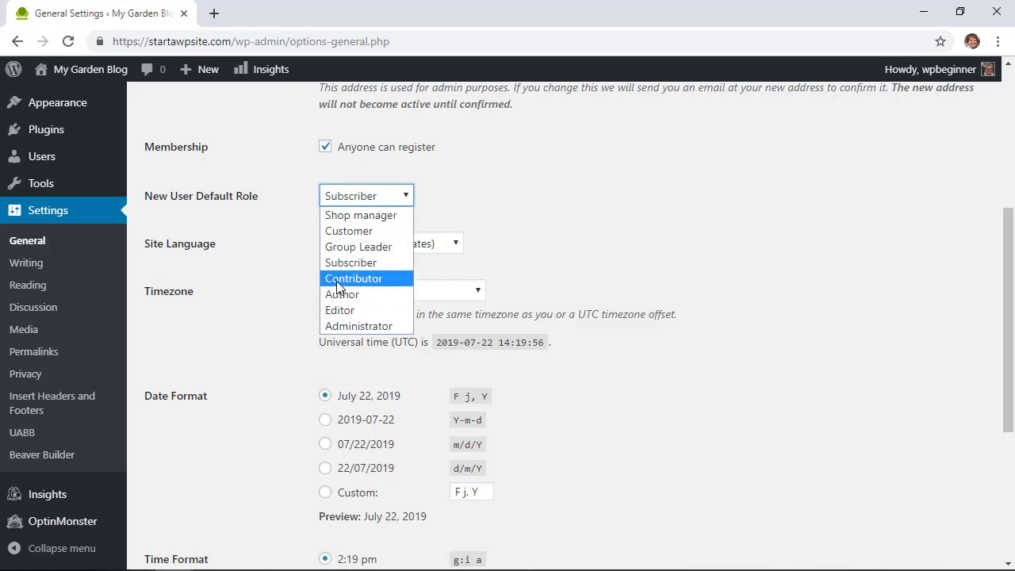
left_click(355, 264)
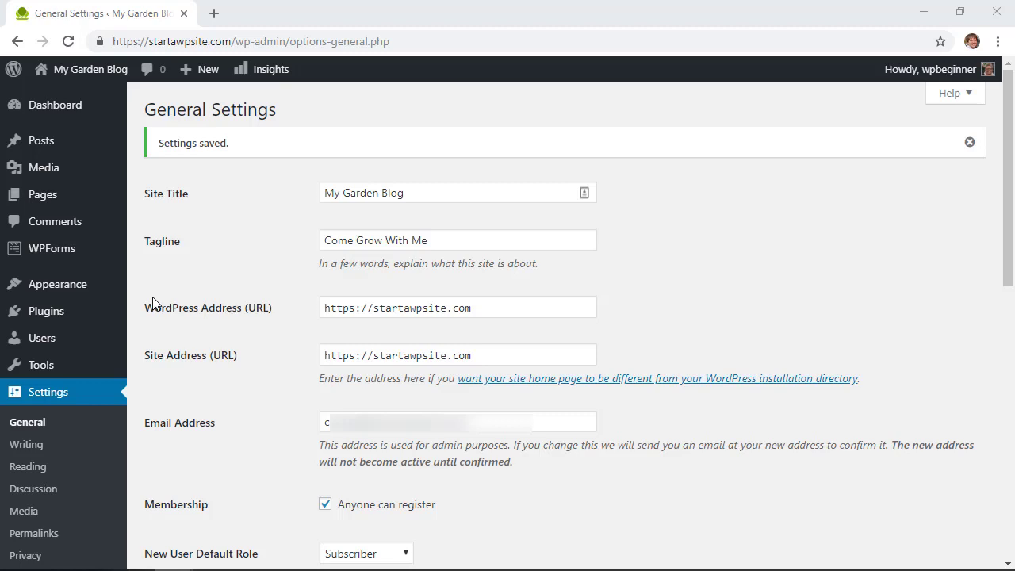
Step: Add a Meta widget to the Main Sidebar titled 'Login and Registration' and save it
mouse_move(95, 282)
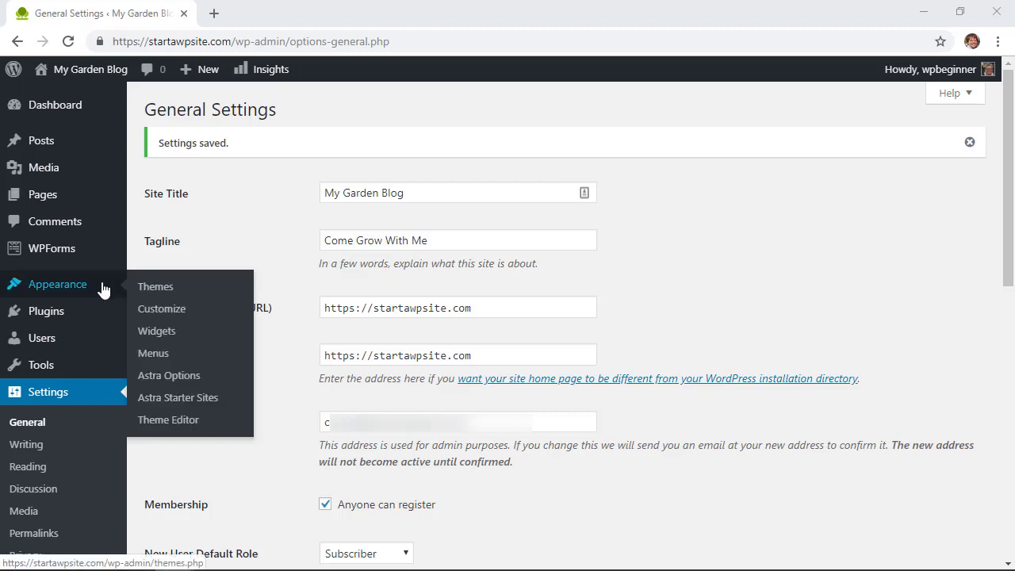
left_click(156, 333)
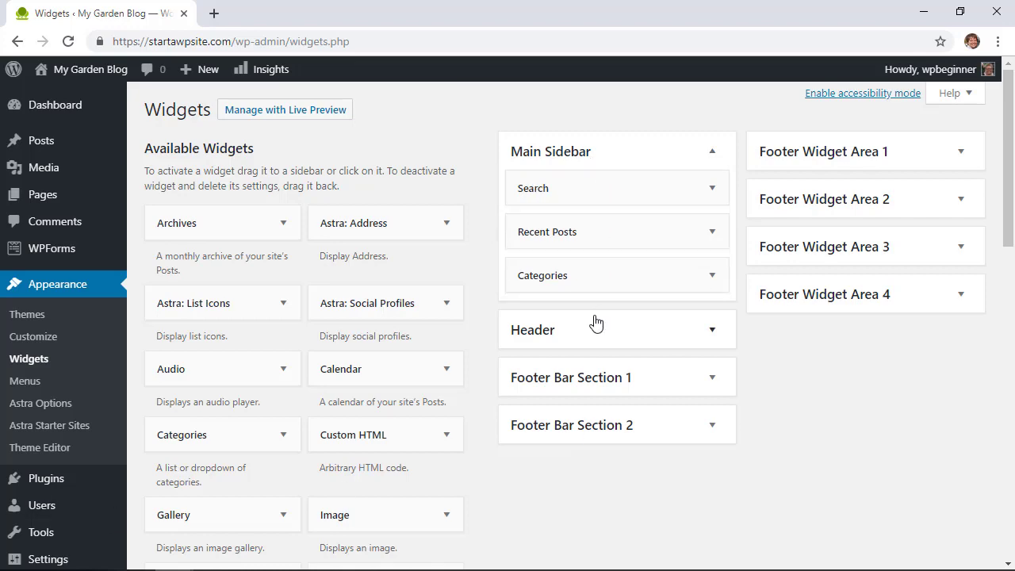
scroll(491, 387, "down", 9)
scroll(241, 358, "up", 1)
scroll(241, 359, "up", 3)
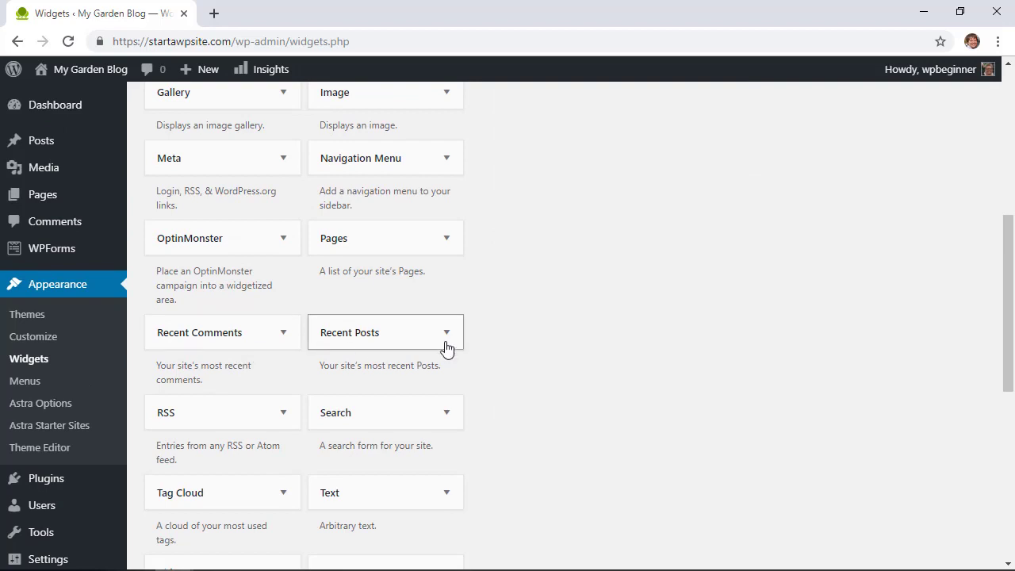
scroll(476, 347, "up", 3)
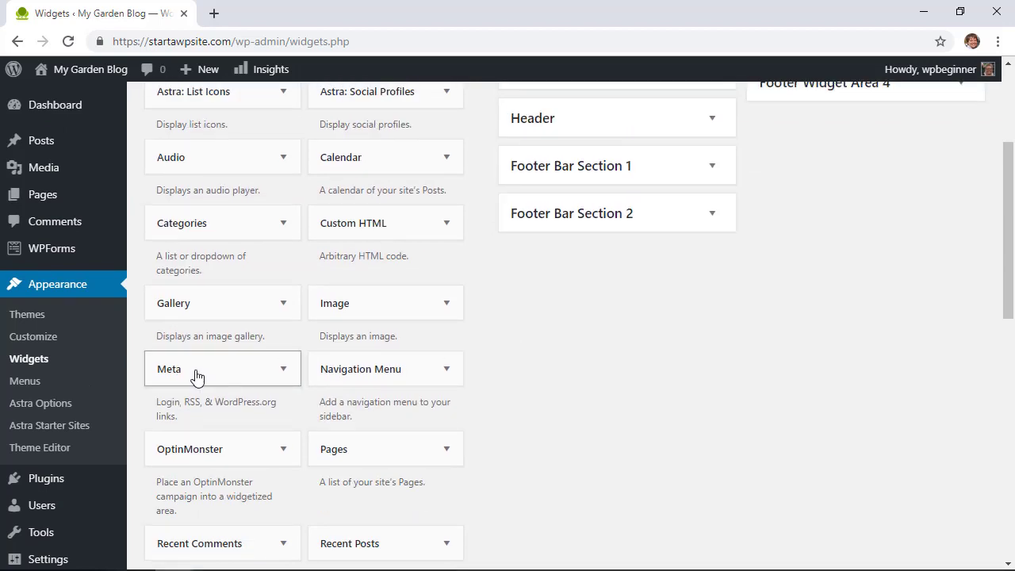
left_click_drag(196, 376, 556, 187)
left_click(576, 243)
type("Login")
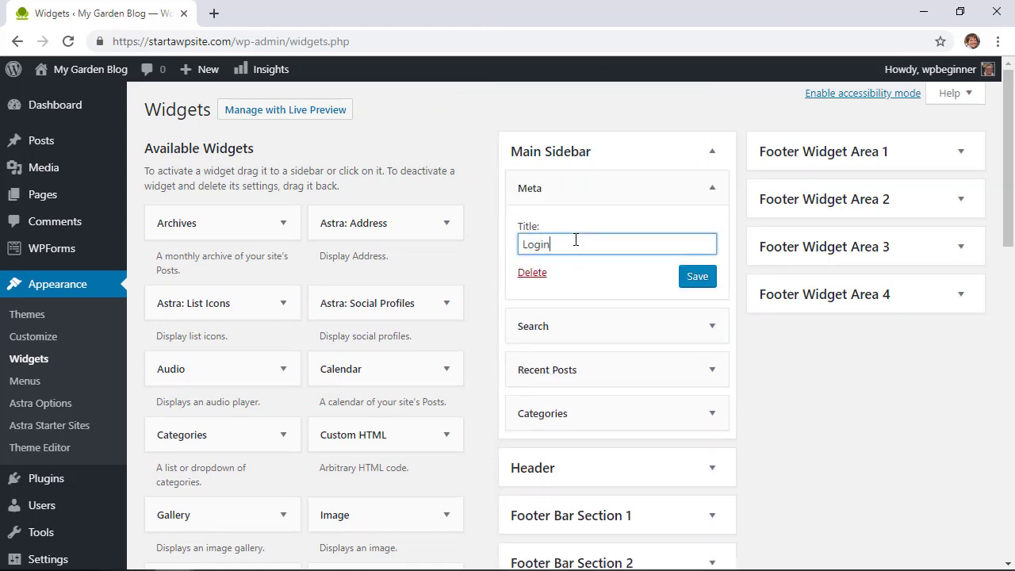
type(" and Registration")
left_click(698, 278)
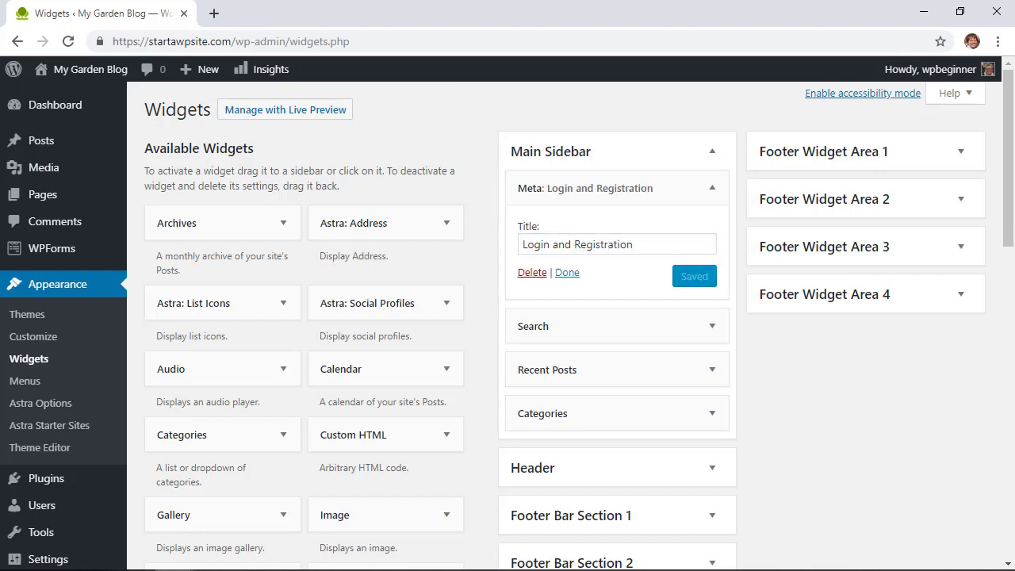
right_click(67, 96)
Step: Open the live site in a new tab and view its Blog page
left_click(100, 104)
left_click(266, 13)
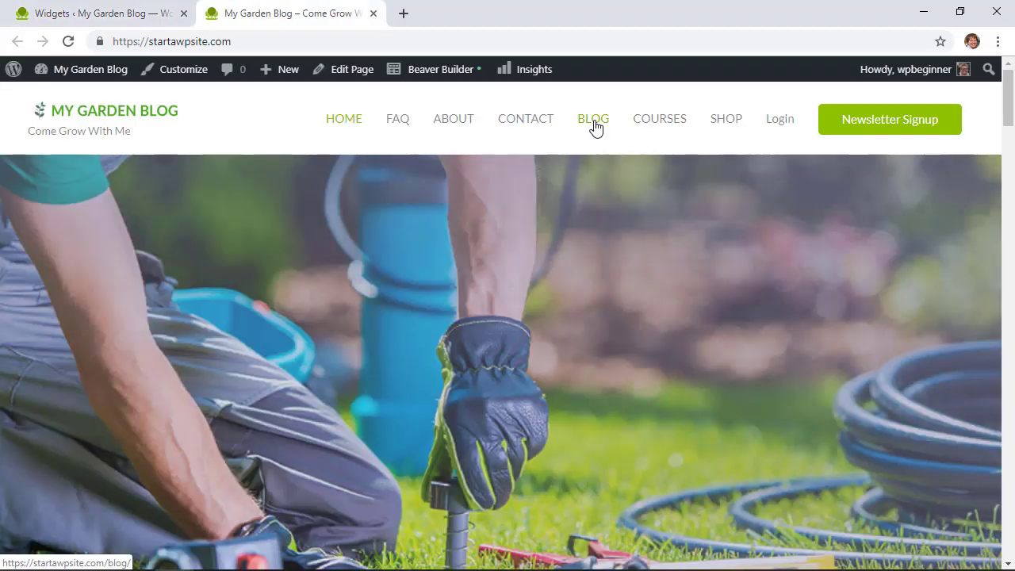
left_click(595, 125)
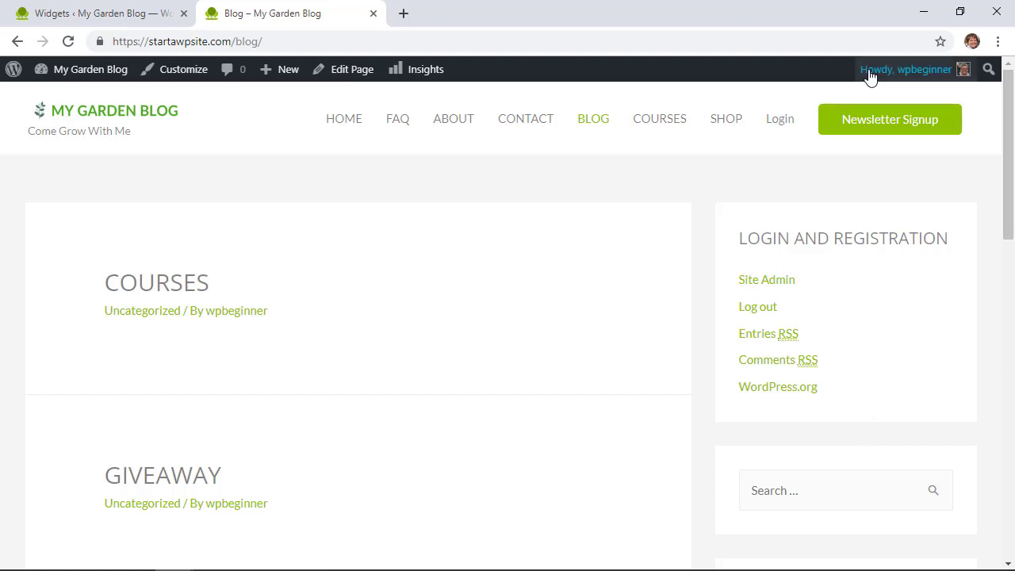
Step: Log out and check the Blog sidebar's registration form as a visitor
mouse_move(864, 72)
left_click(861, 151)
left_click(596, 97)
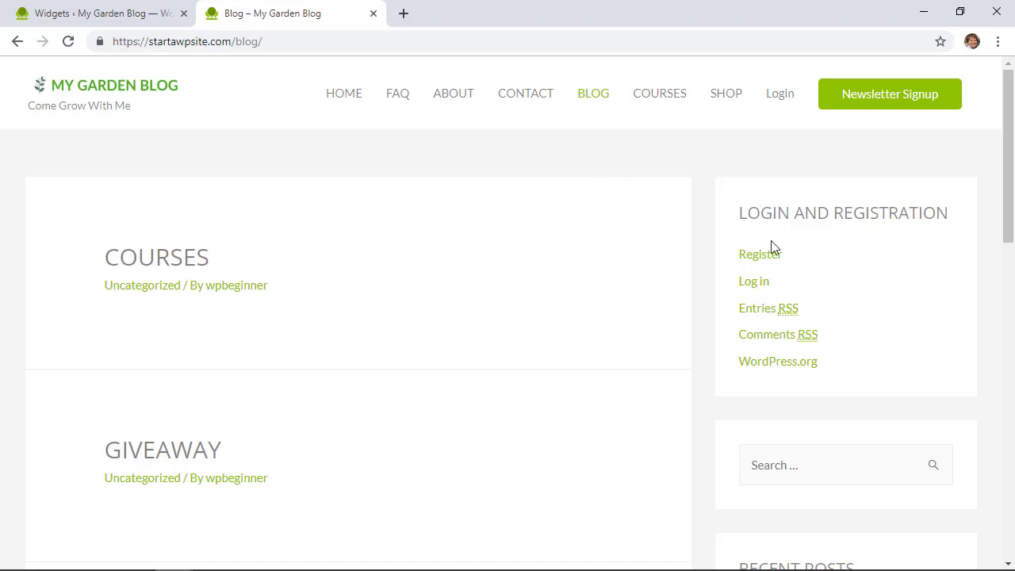
left_click(743, 262)
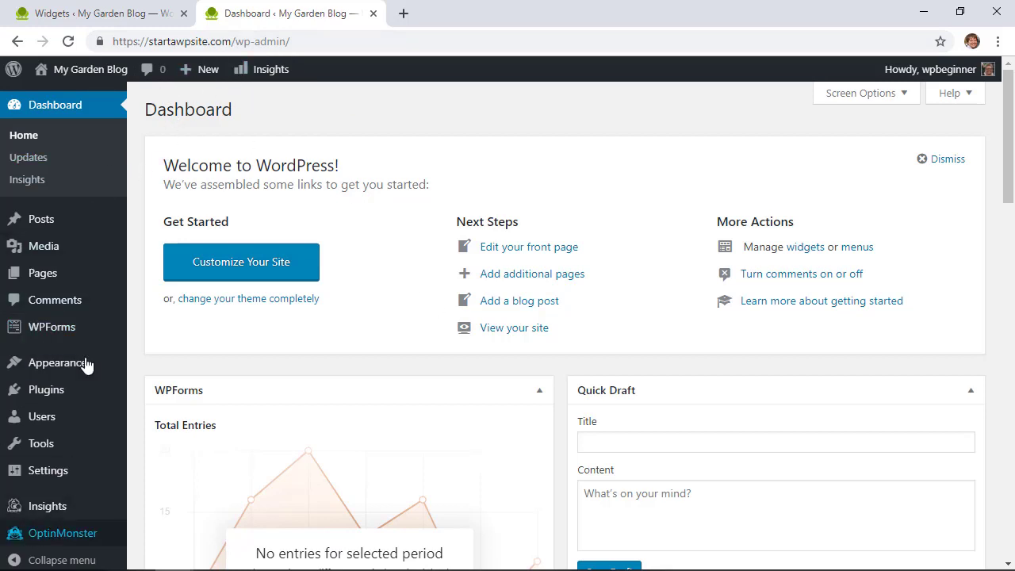
Step: Return to the front page and reopen the Blog page to check the sidebar widget
mouse_move(86, 70)
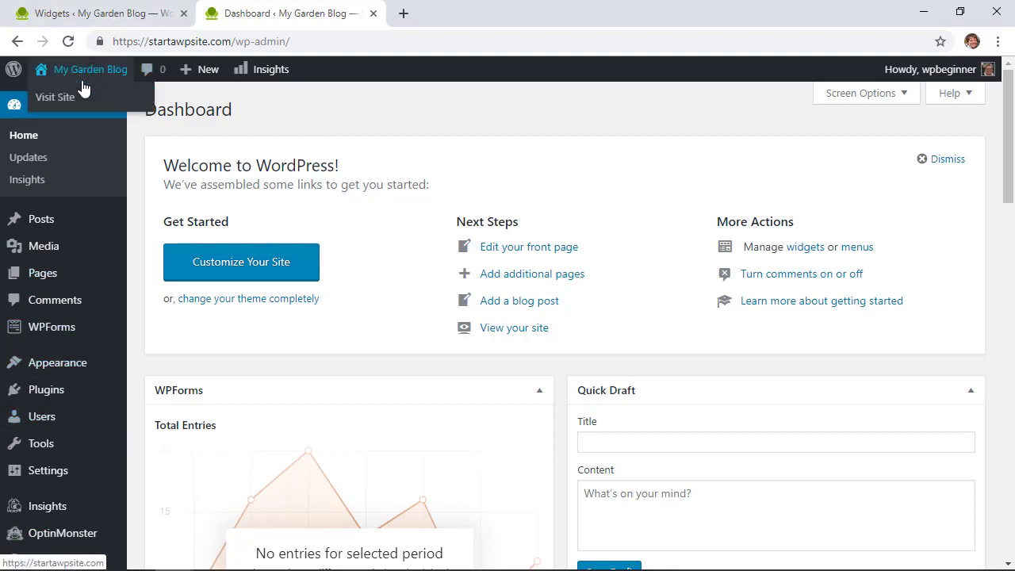
left_click(63, 98)
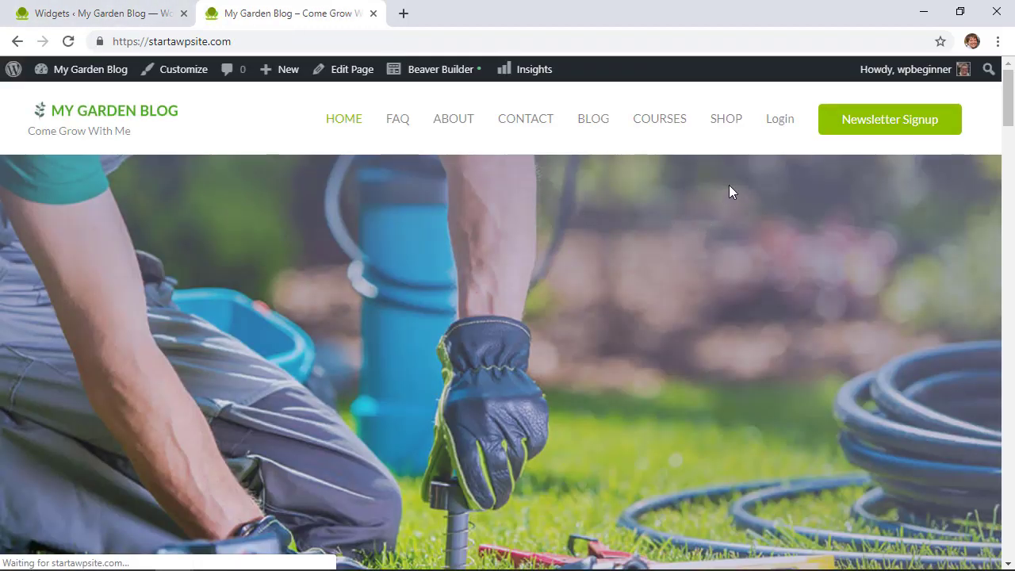
left_click(595, 123)
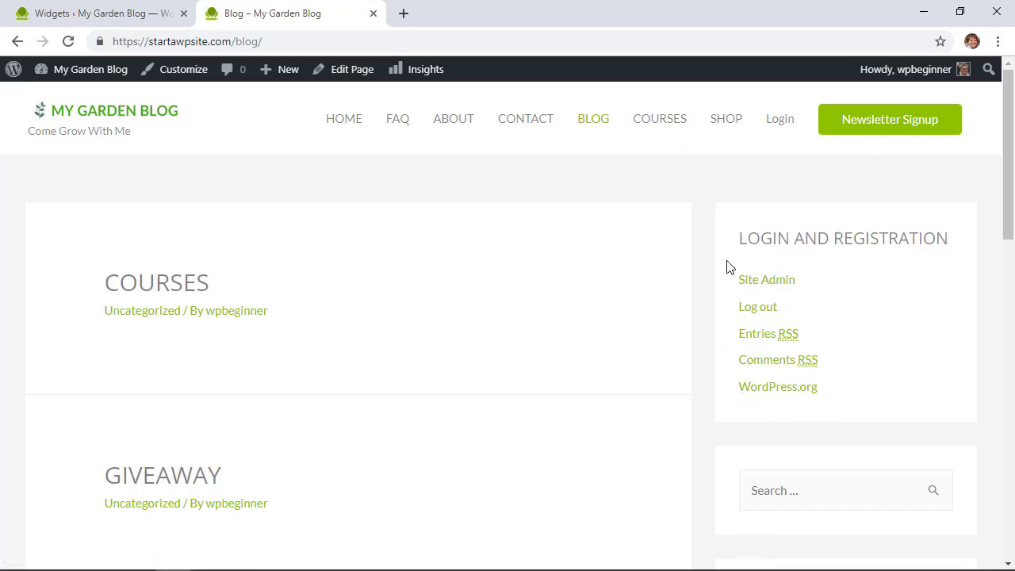
Step: Return to the admin and switch into the subscriber user's account from All Users
left_click(778, 288)
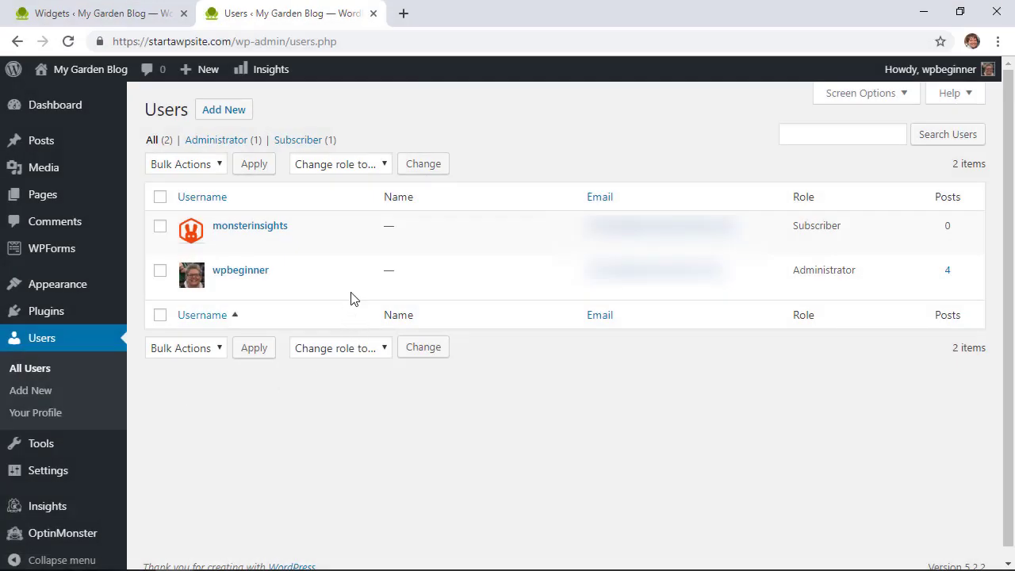
mouse_move(336, 260)
left_click(331, 246)
Step: Open Installed Plugins and scroll down to the WPForms entries
mouse_move(309, 249)
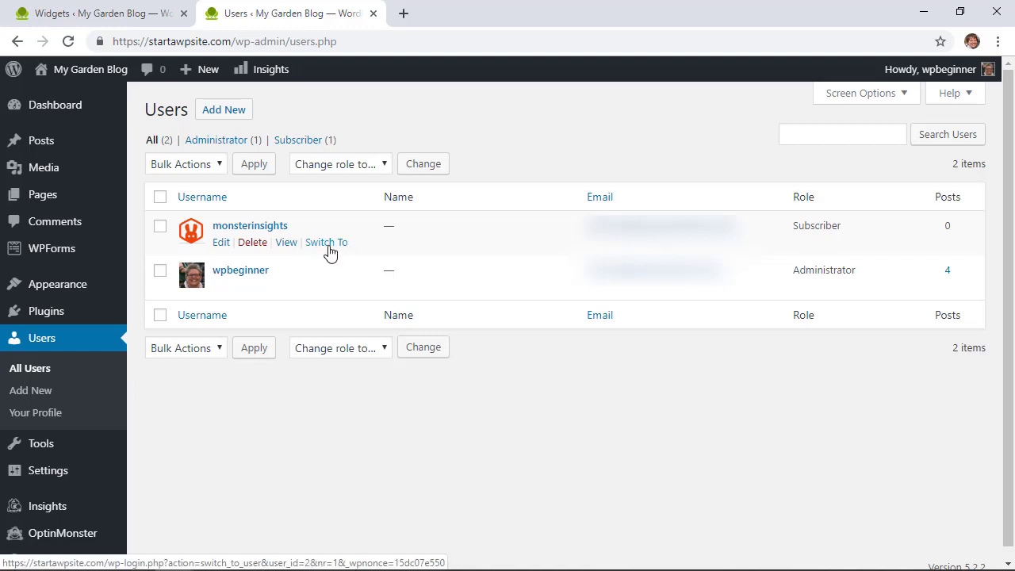
left_click(63, 317)
scroll(283, 357, "down", 4)
scroll(287, 360, "down", 3)
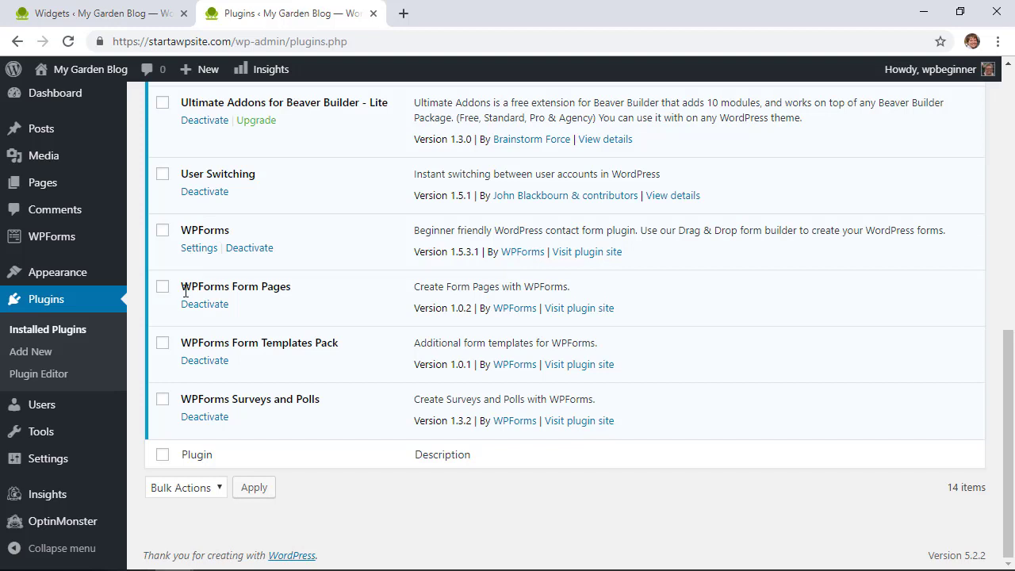
Step: Install the User Registration Addon from WPForms Addons and start a new form
mouse_move(45, 234)
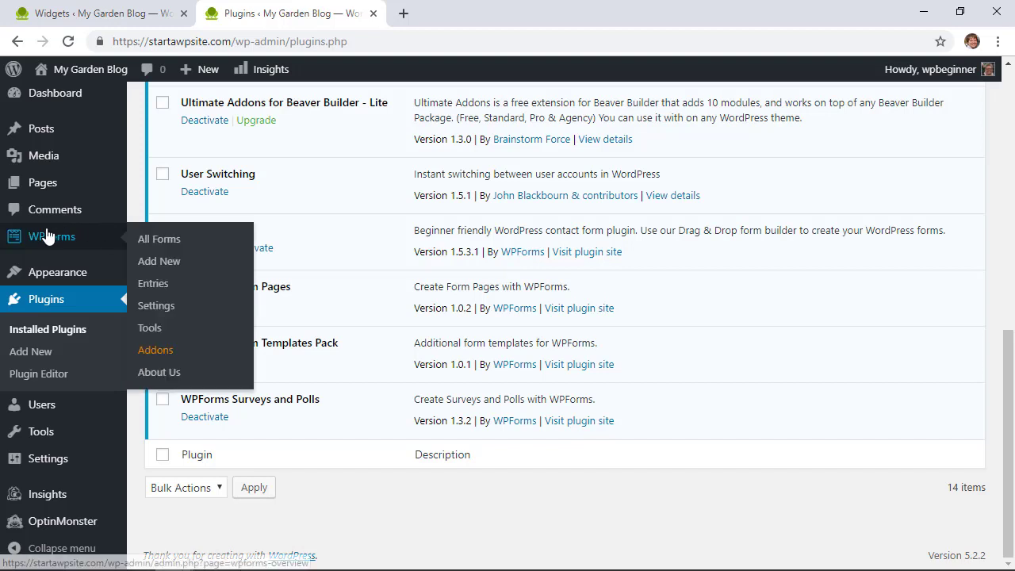
left_click(156, 352)
scroll(426, 359, "down", 8)
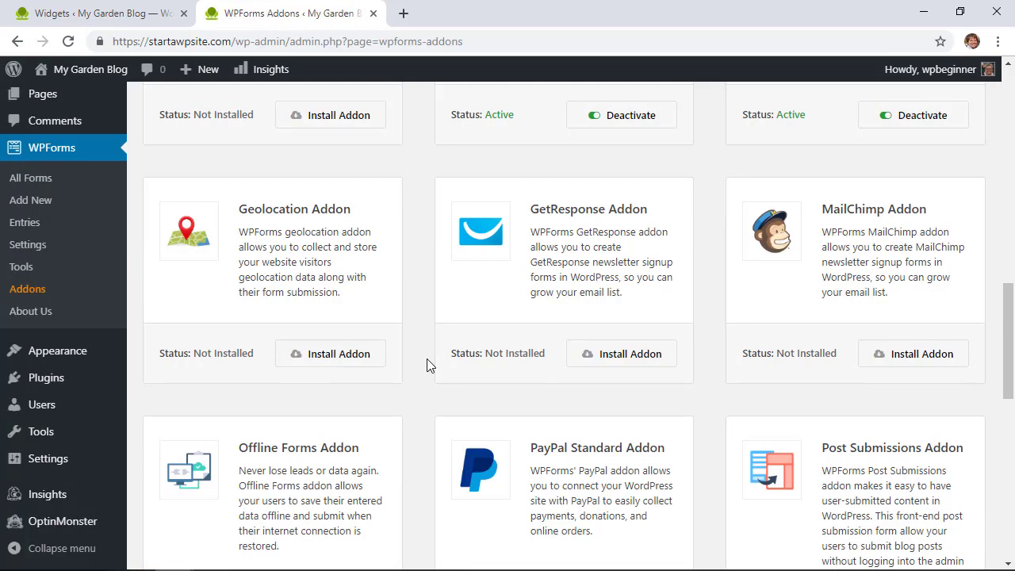
scroll(426, 365, "down", 8)
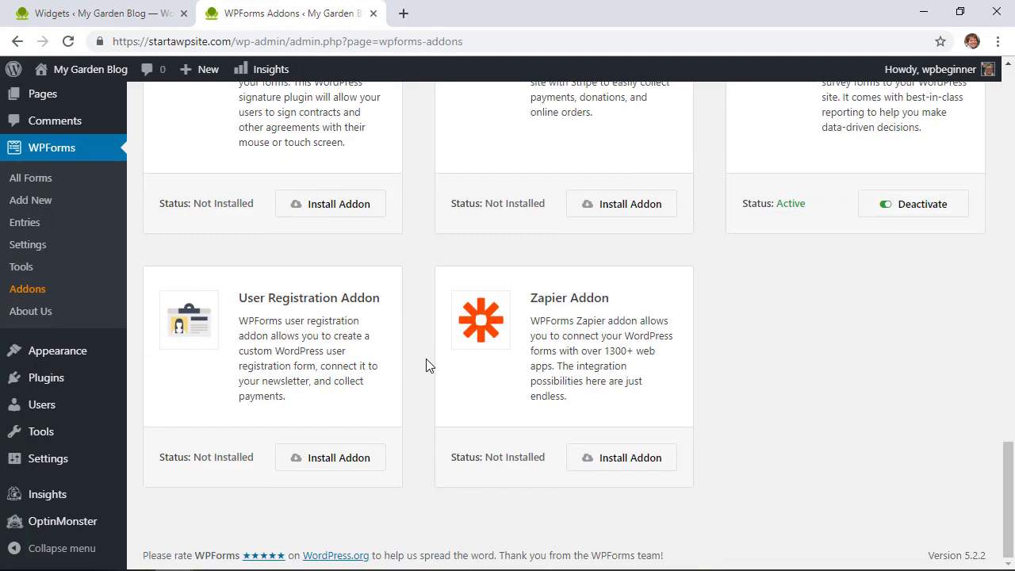
left_click(321, 464)
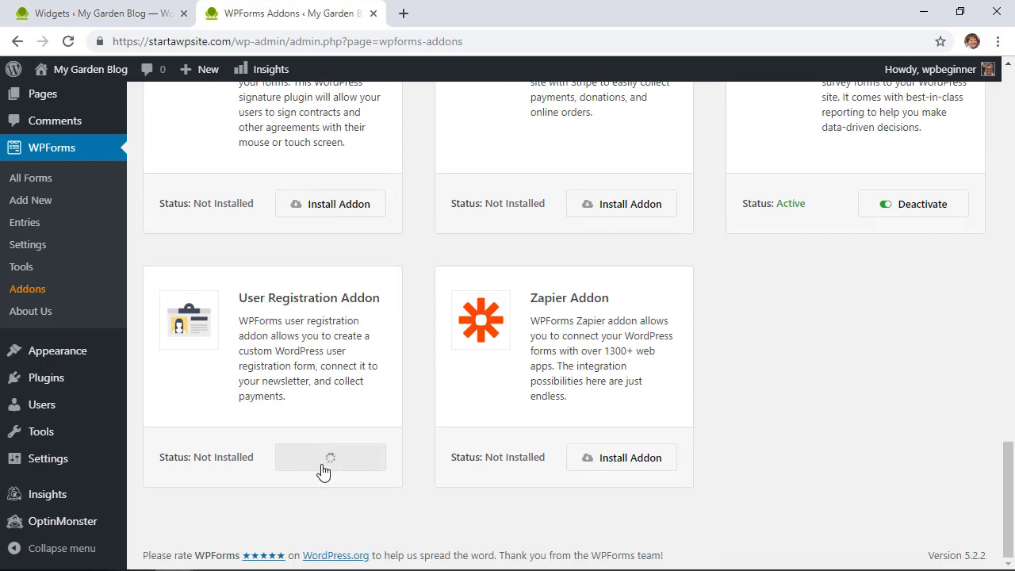
left_click(45, 204)
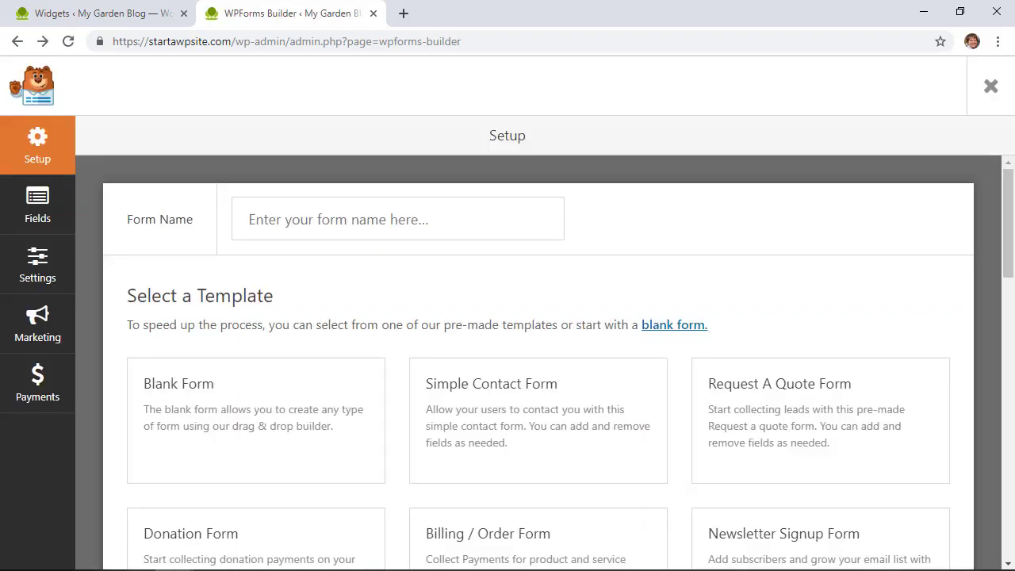
Step: Create a form named 'User Registration' from the User Registration template
left_click(307, 226)
type("User Registration")
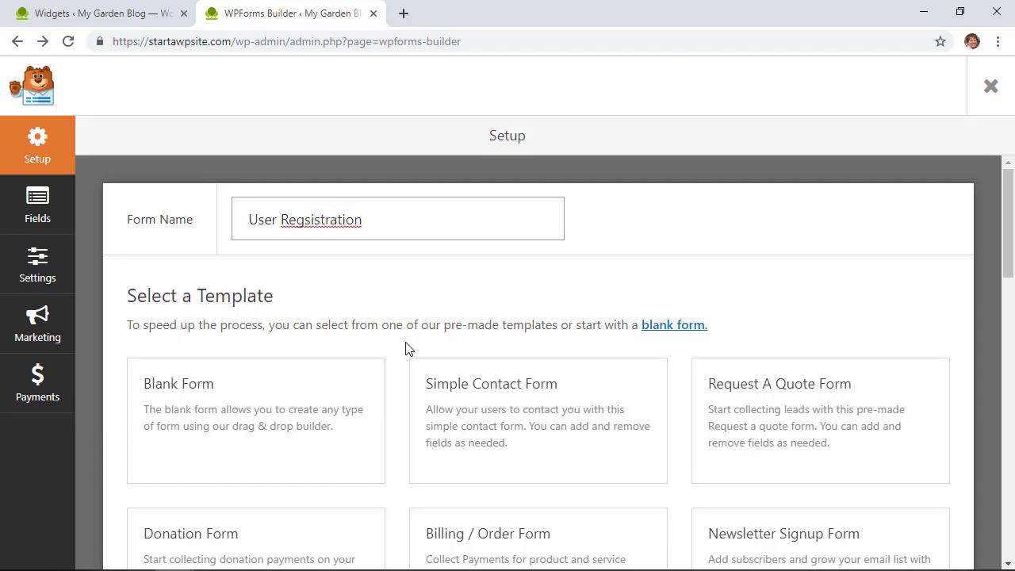
scroll(404, 349, "down", 1)
scroll(401, 353, "down", 1)
scroll(394, 353, "down", 1)
mouse_move(723, 394)
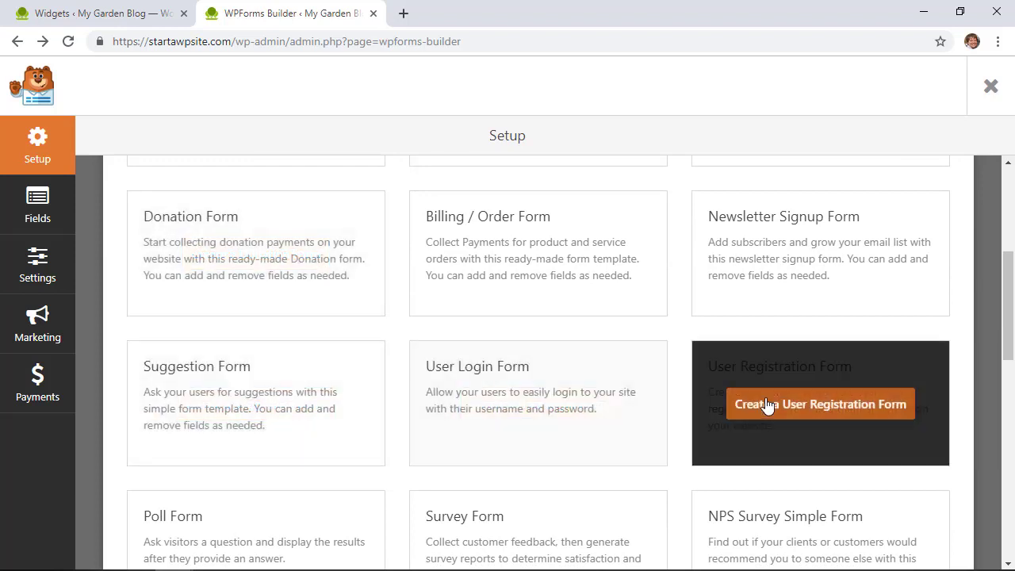
left_click(829, 415)
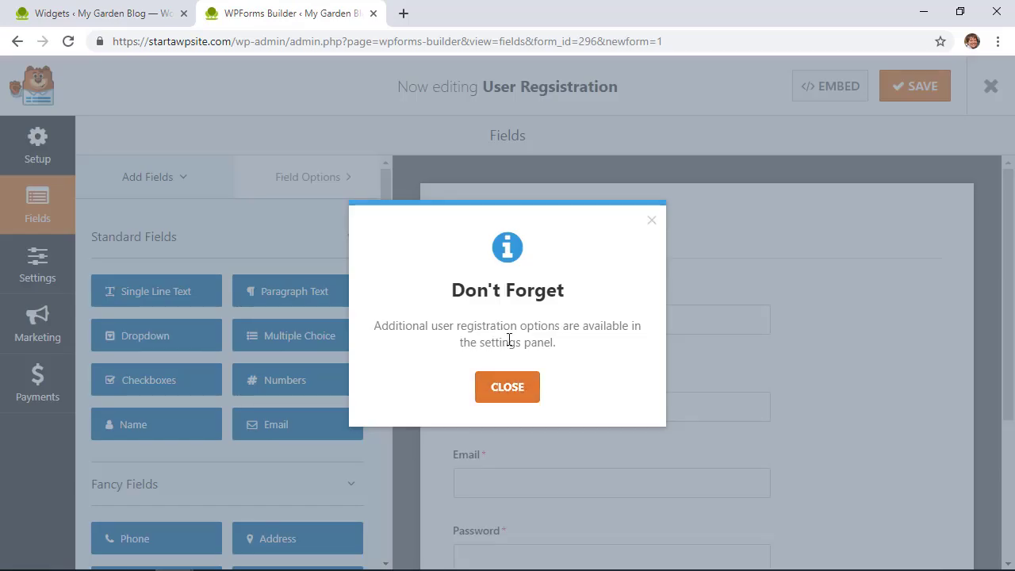
left_click(519, 387)
Step: Move the Email field above the Username field
scroll(632, 398, "down", 2)
scroll(630, 383, "up", 2)
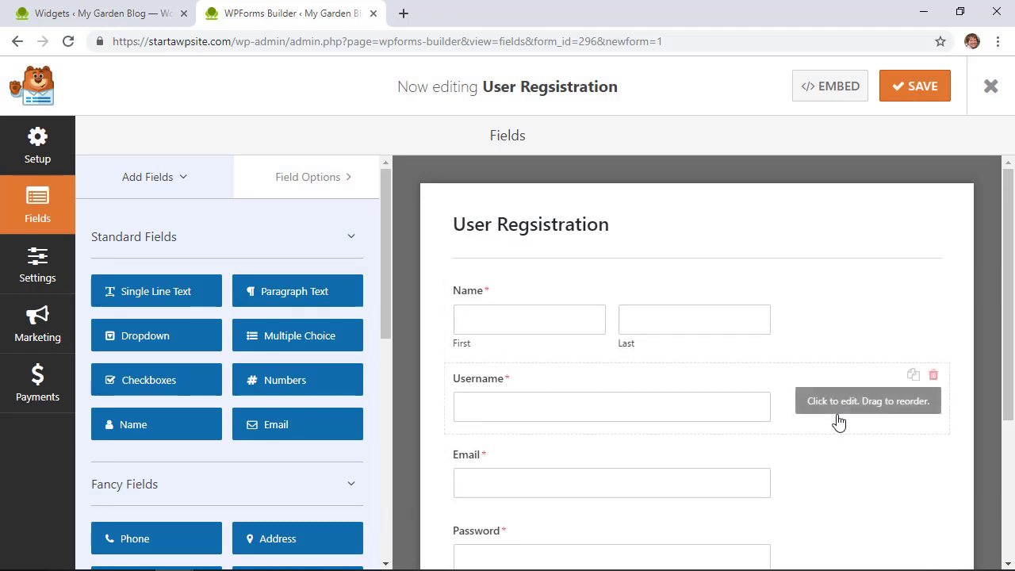
scroll(828, 420, "down", 2)
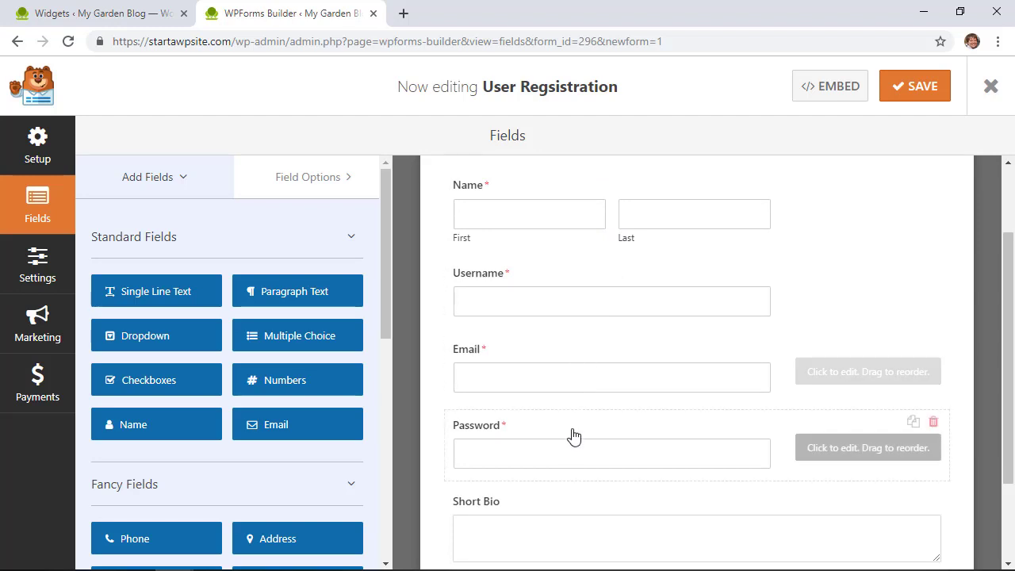
scroll(574, 431, "down", 2)
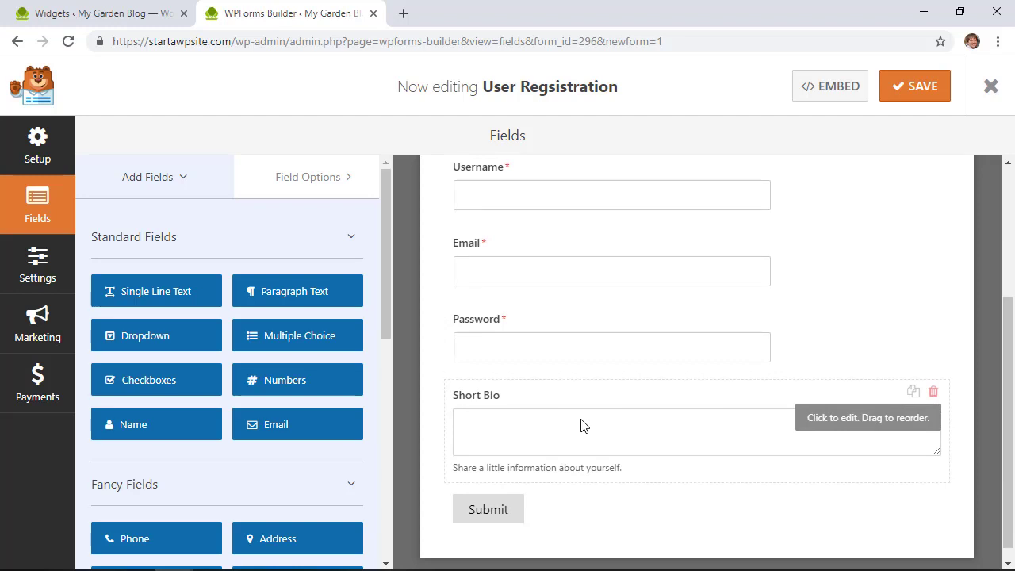
scroll(580, 426, "up", 4)
scroll(678, 450, "down", 1)
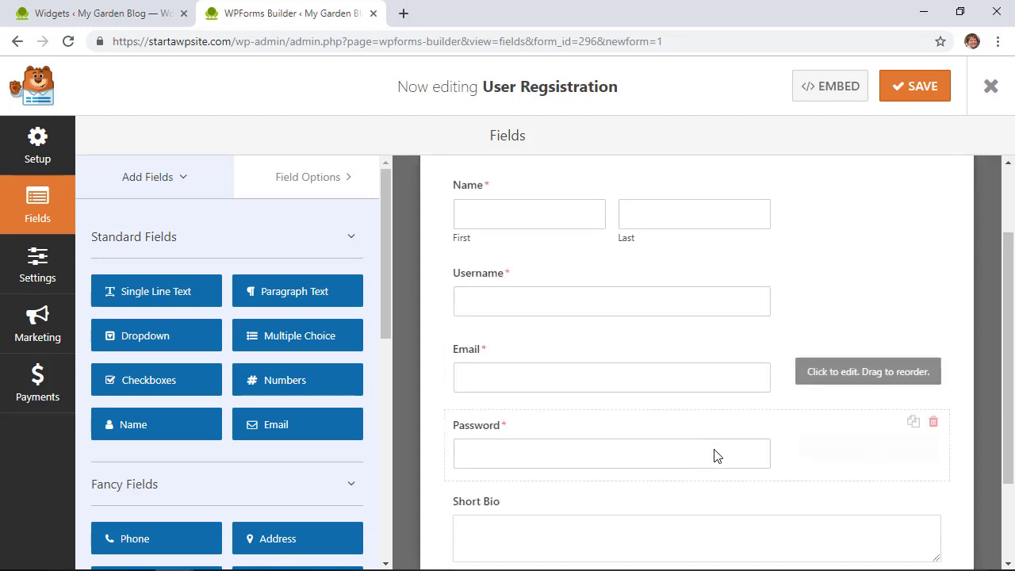
left_click_drag(864, 371, 859, 281)
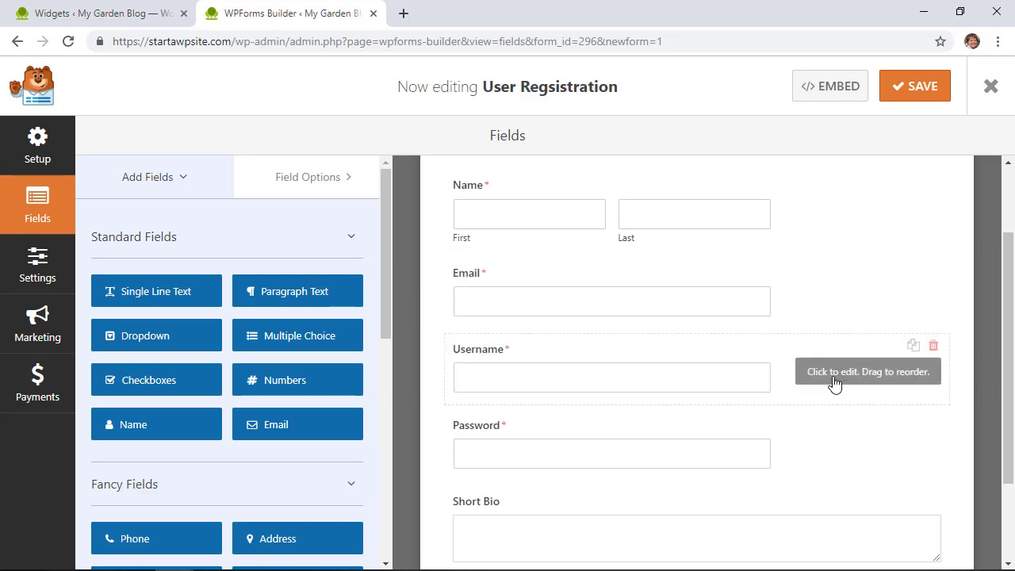
Step: Relabel the Short Bio field as 'Author Bio'
scroll(646, 436, "down", 2)
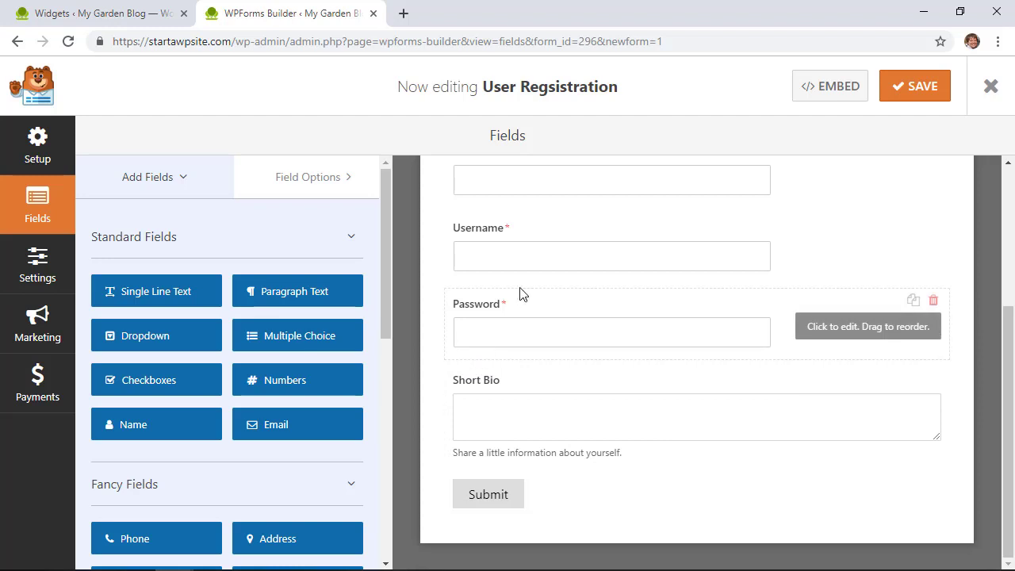
left_click(483, 382)
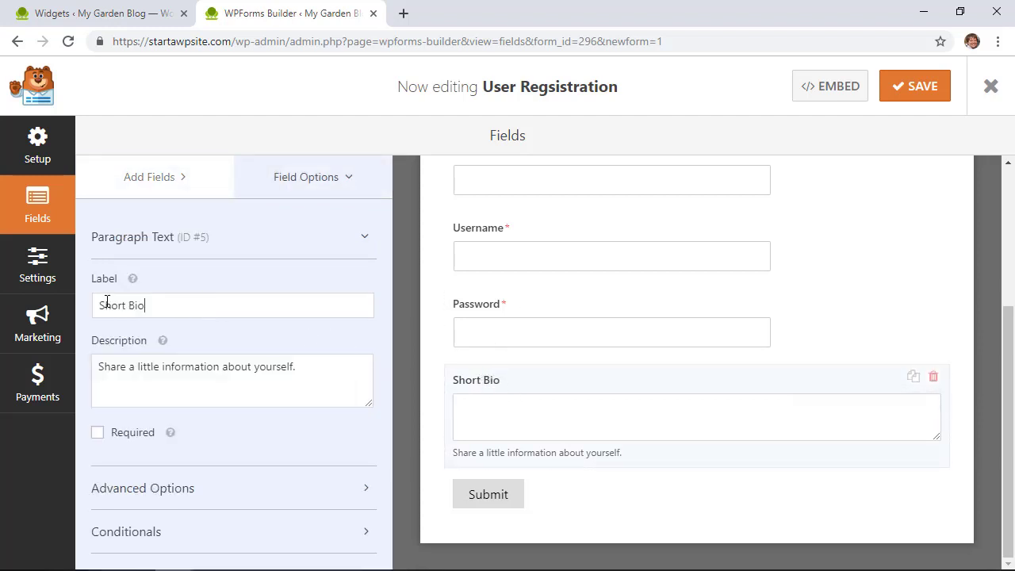
left_click_drag(146, 305, 86, 306)
type("Autho")
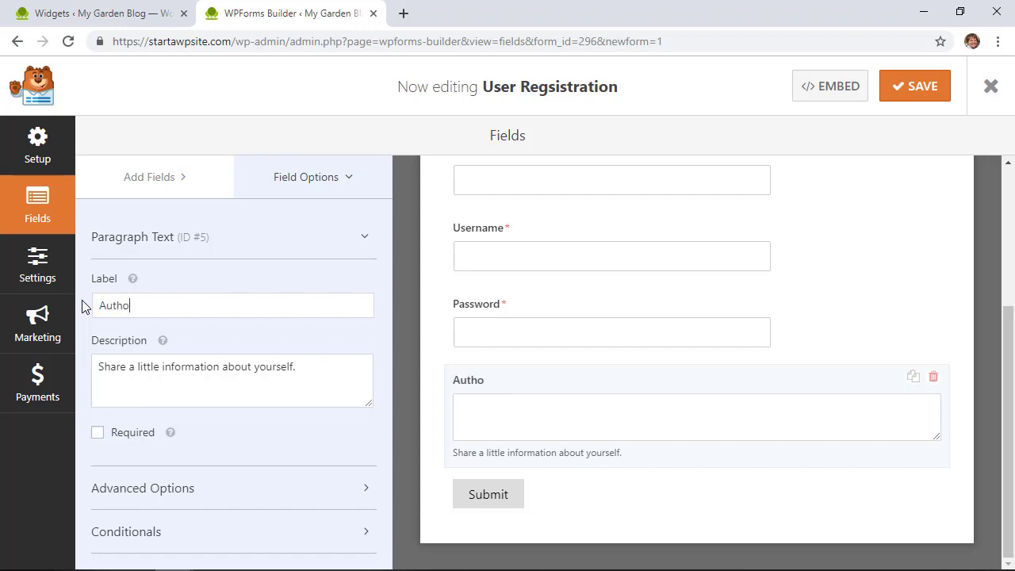
type("r Bio")
Step: Set the form's Submit Button Text to 'Register'
left_click(480, 499)
left_click_drag(490, 503, 434, 509)
type("Register")
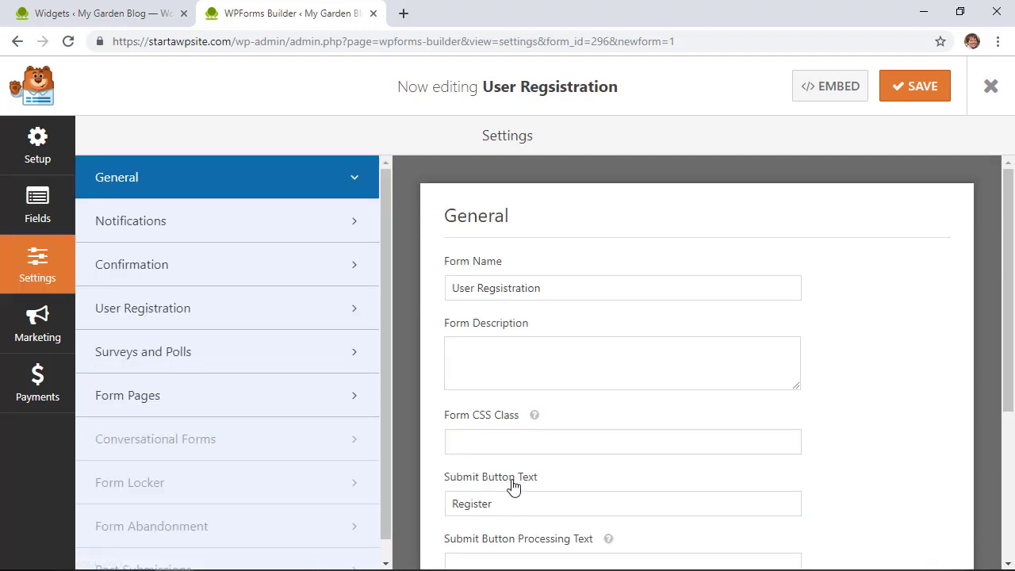
scroll(514, 488, "down", 3)
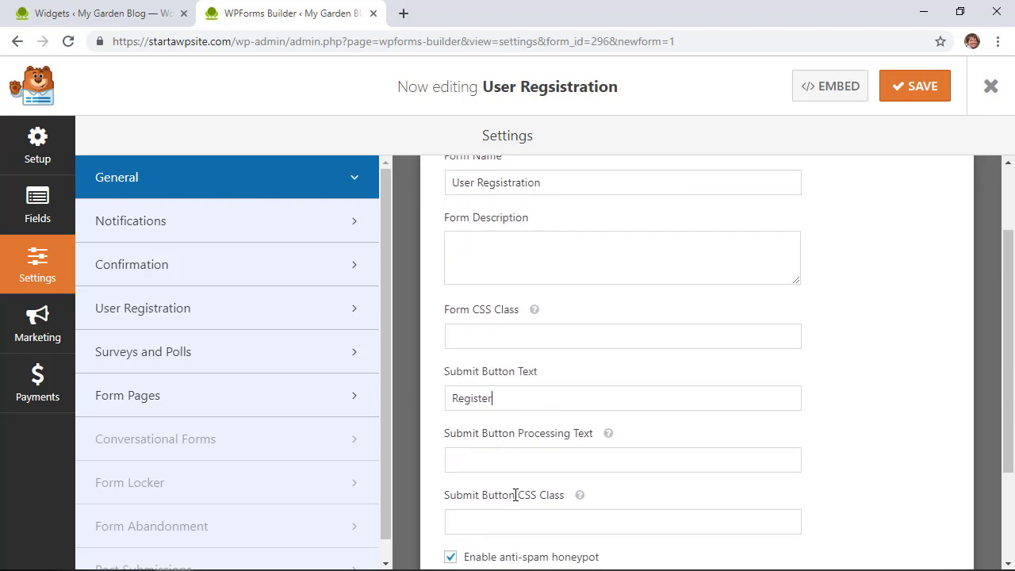
scroll(519, 491, "up", 3)
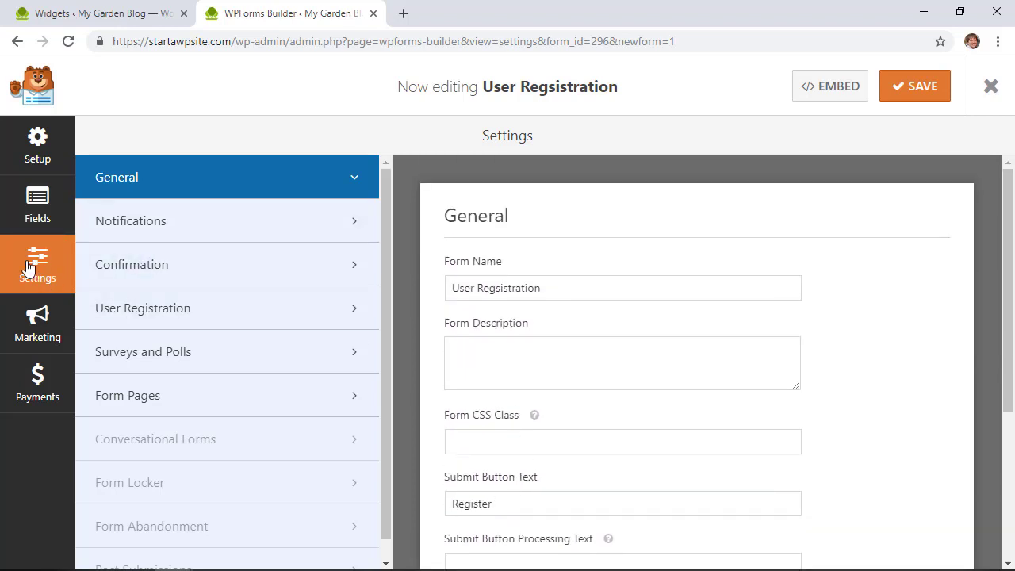
Step: In User Registration settings, keep Username and Name as the user name and name sources
left_click(238, 323)
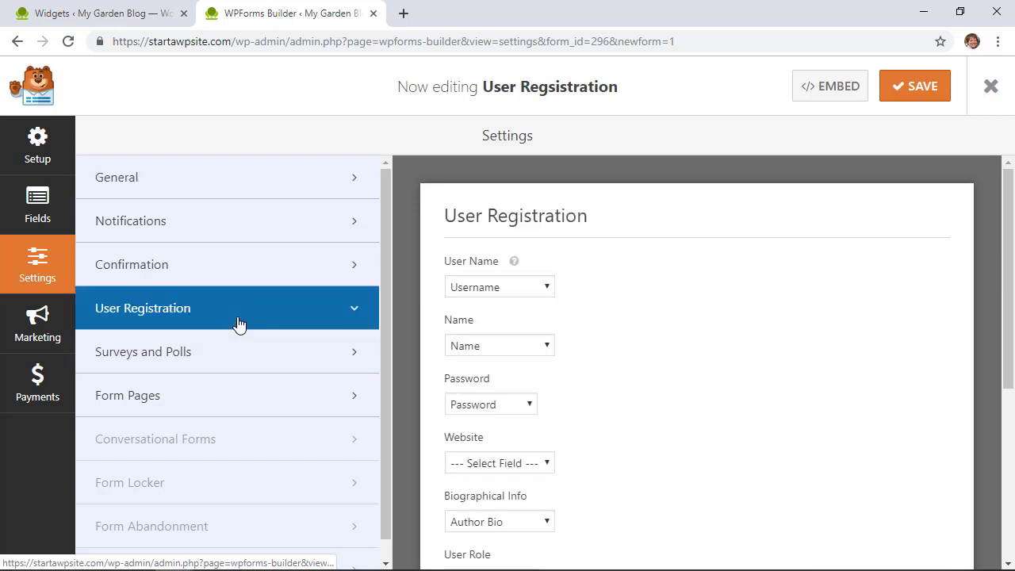
mouse_move(520, 265)
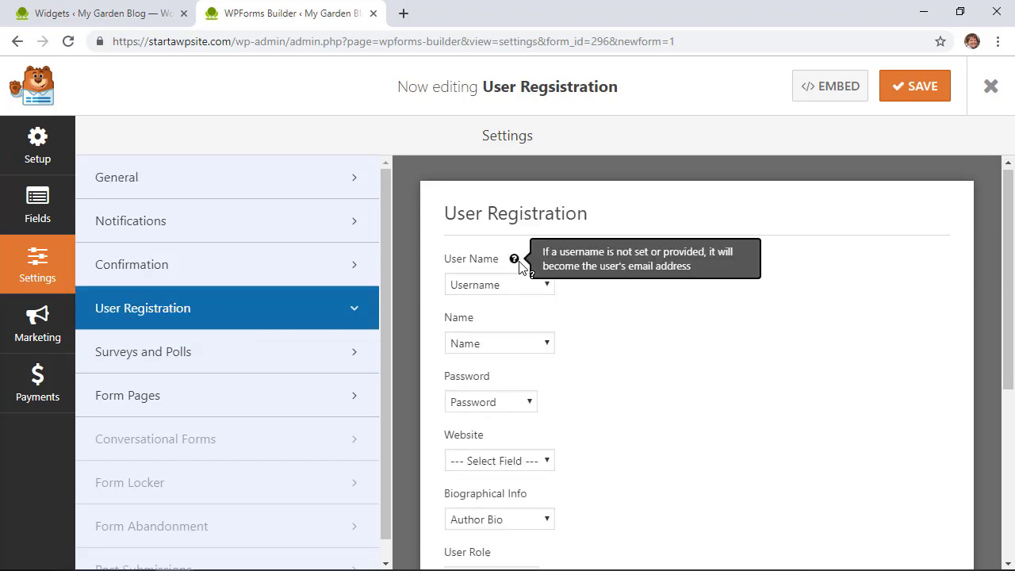
scroll(555, 254, "down", 1)
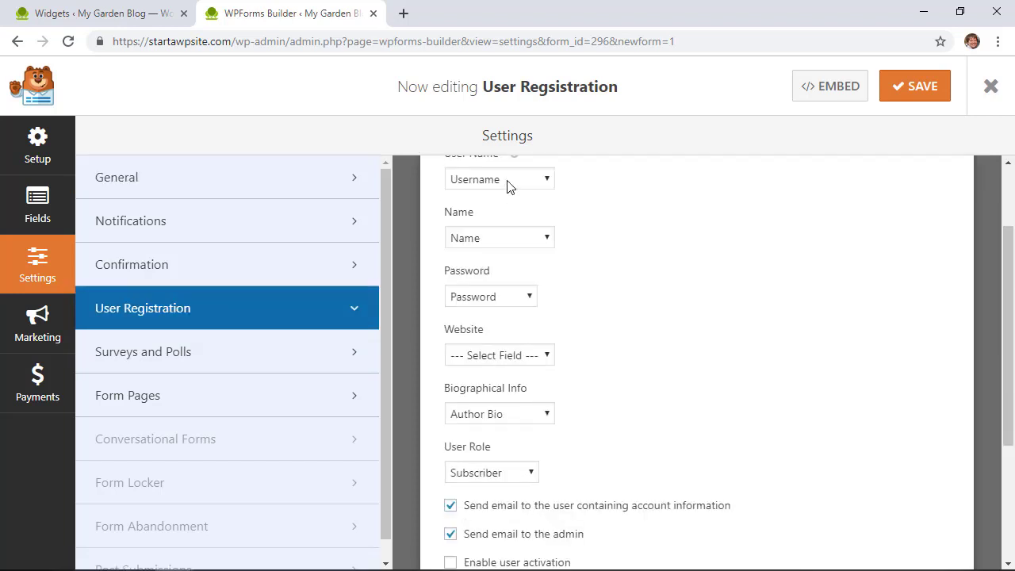
left_click(508, 184)
left_click(510, 185)
scroll(539, 222, "up", 1)
mouse_move(514, 262)
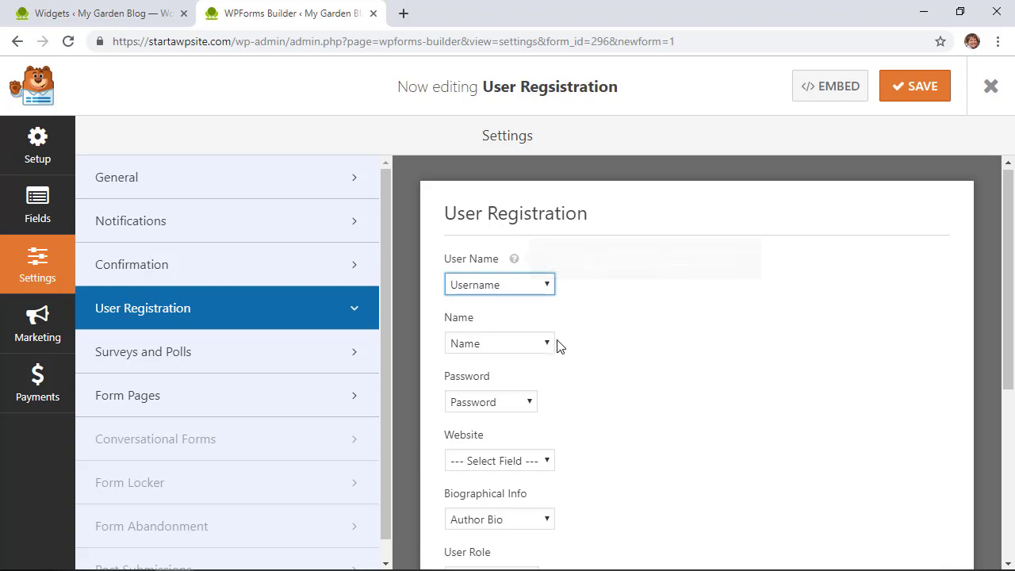
left_click(535, 348)
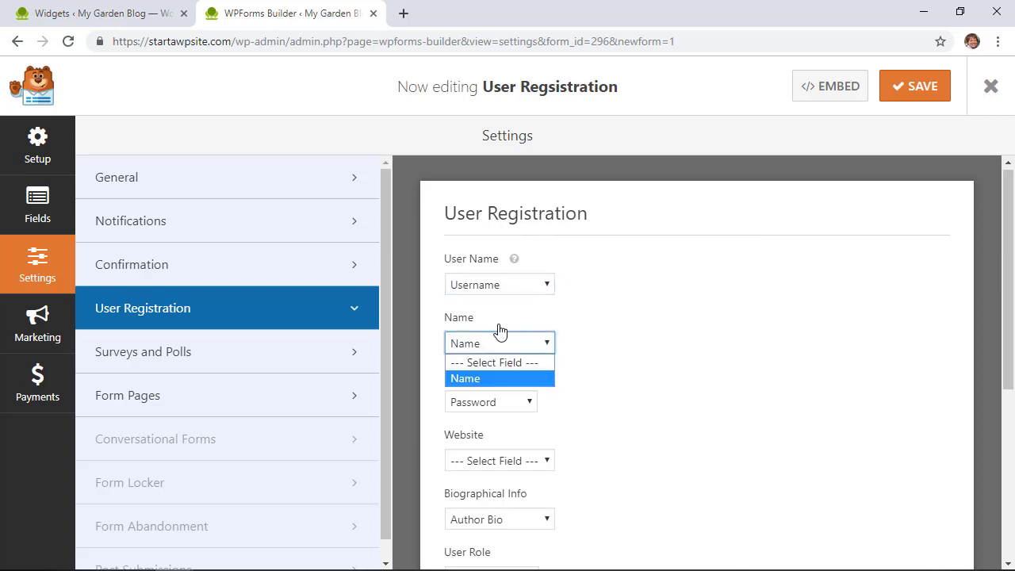
left_click(486, 380)
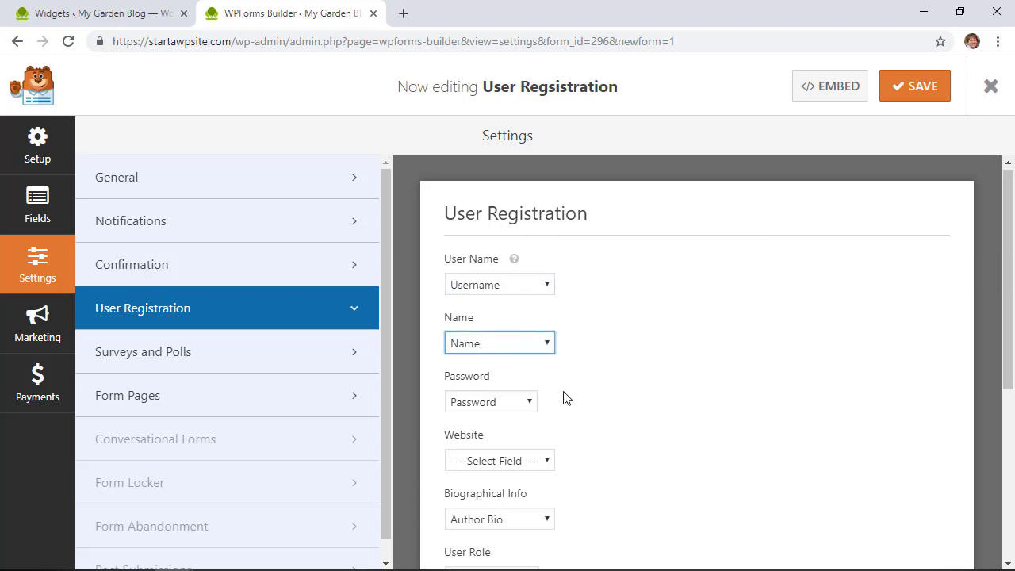
Step: Confirm the Password and Author Bio mappings and review the available user roles
left_click(502, 406)
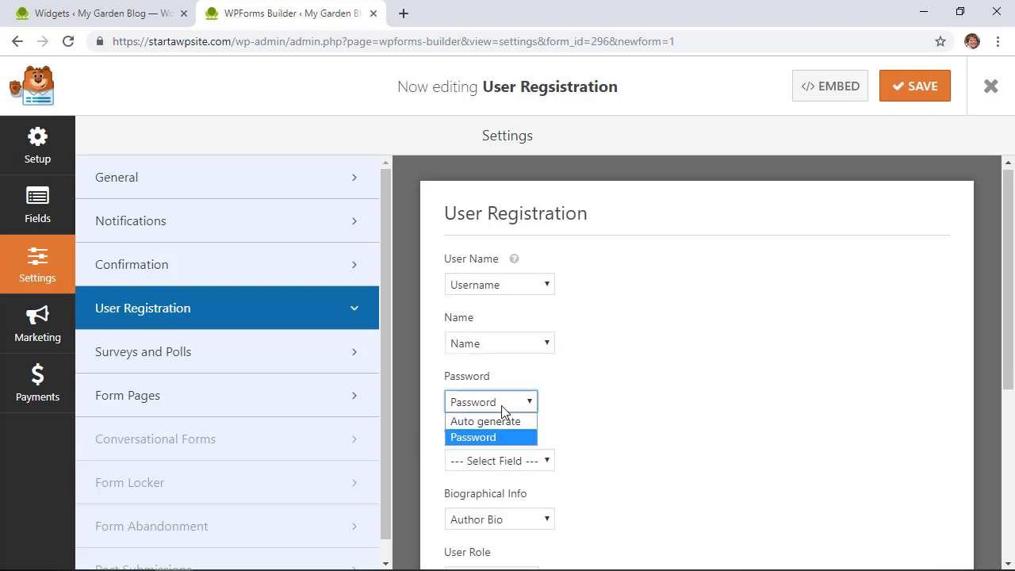
left_click(503, 402)
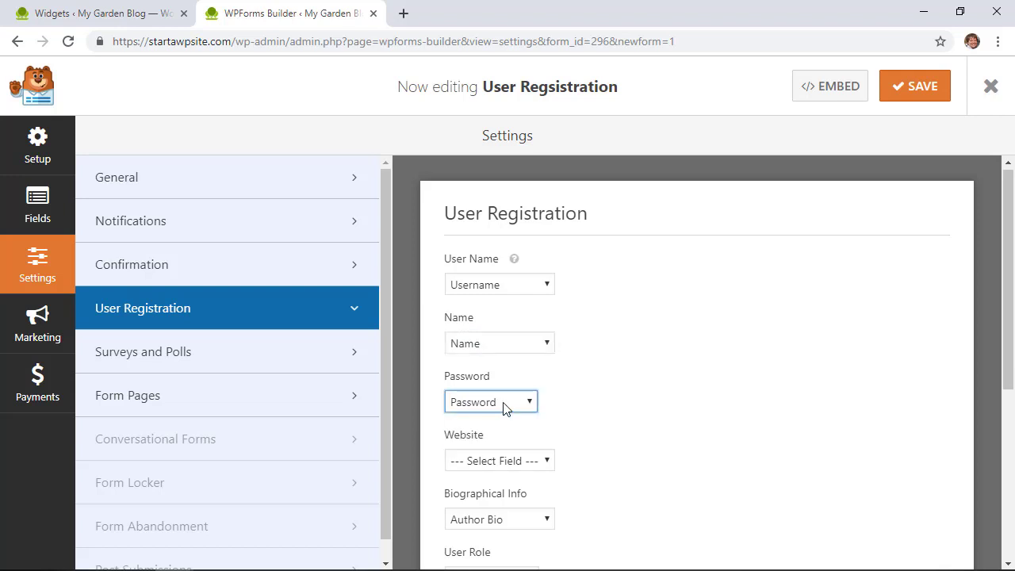
scroll(564, 410, "down", 2)
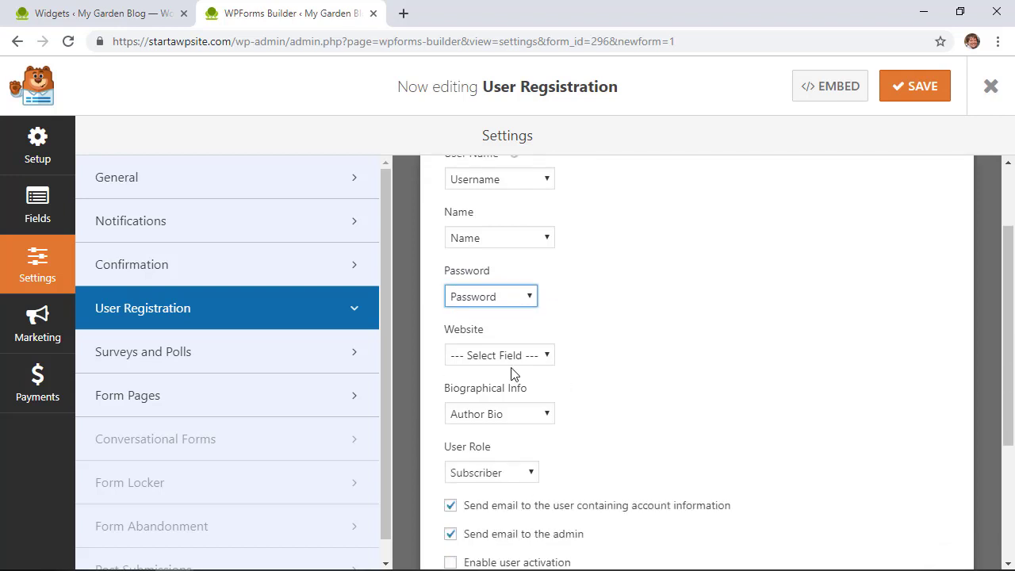
left_click(491, 388)
scroll(493, 361, "down", 1)
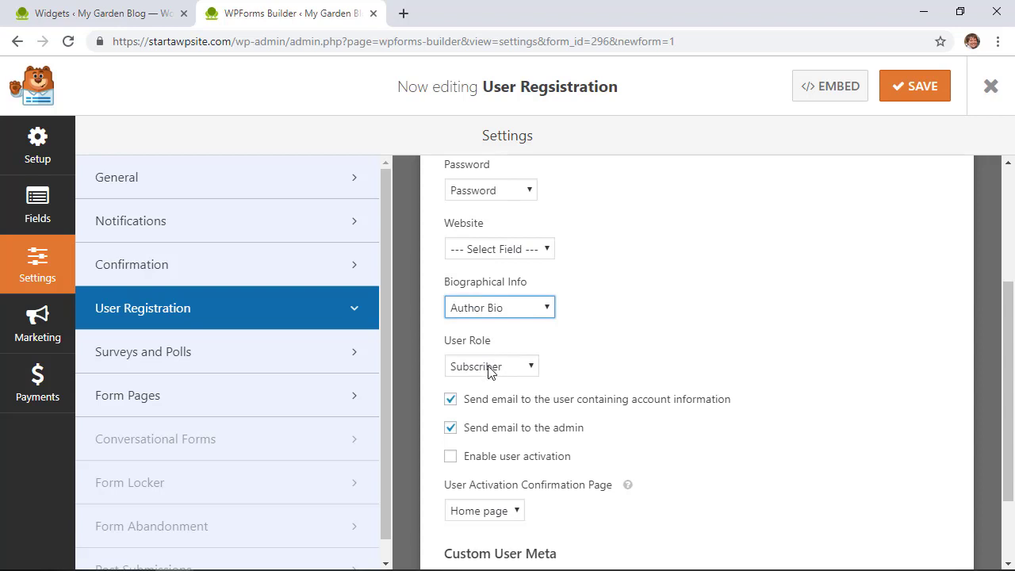
left_click(493, 369)
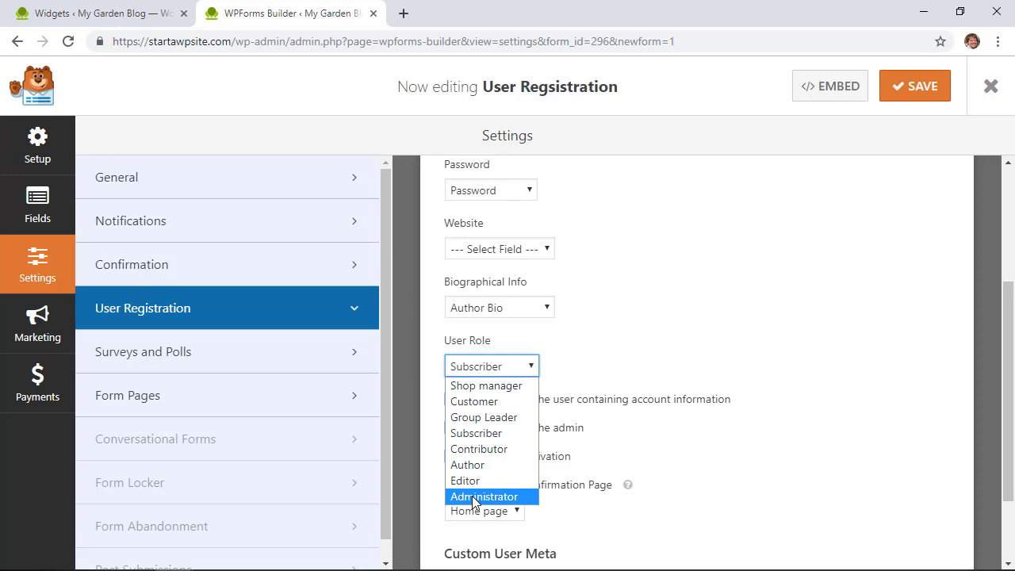
Step: Keep Subscriber as the role and leave the activation confirmation page as Home page
left_click(481, 434)
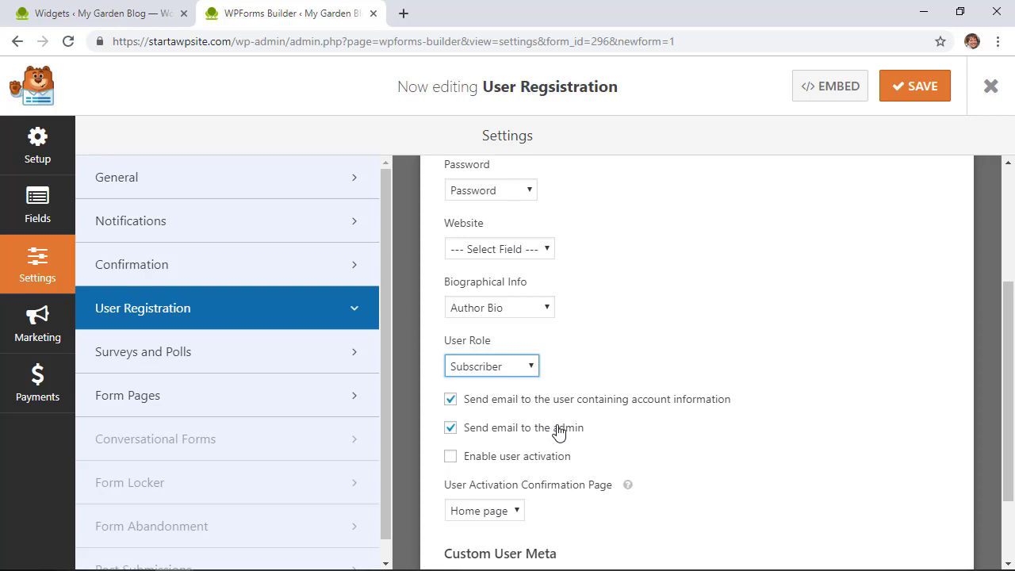
scroll(558, 432, "down", 2)
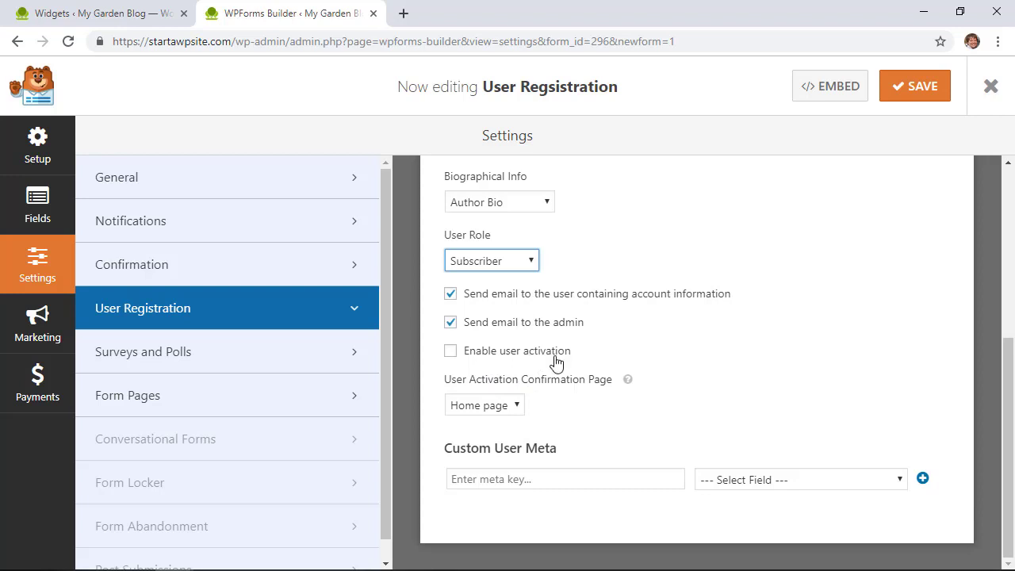
left_click(462, 405)
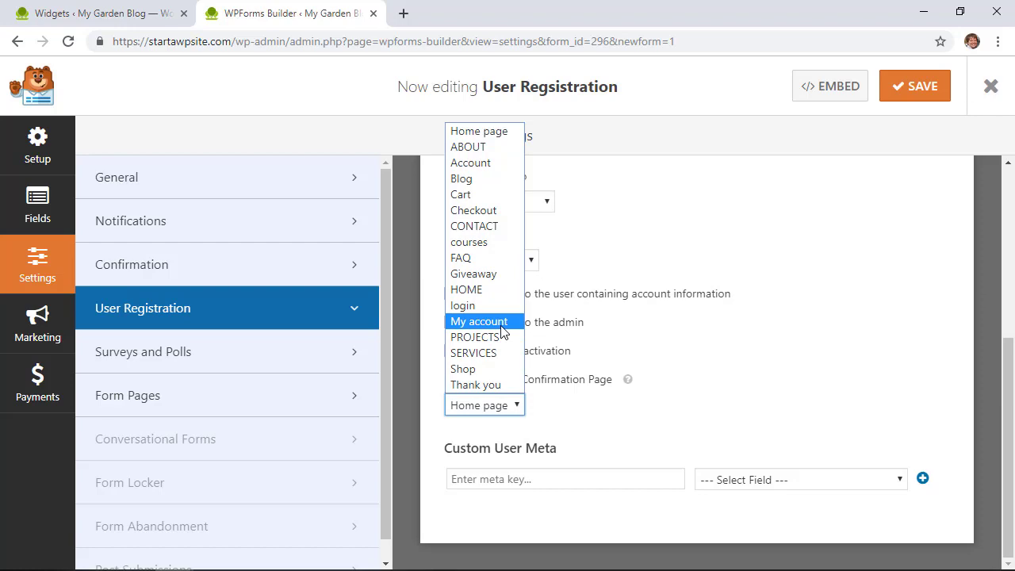
left_click(743, 386)
scroll(741, 385, "up", 5)
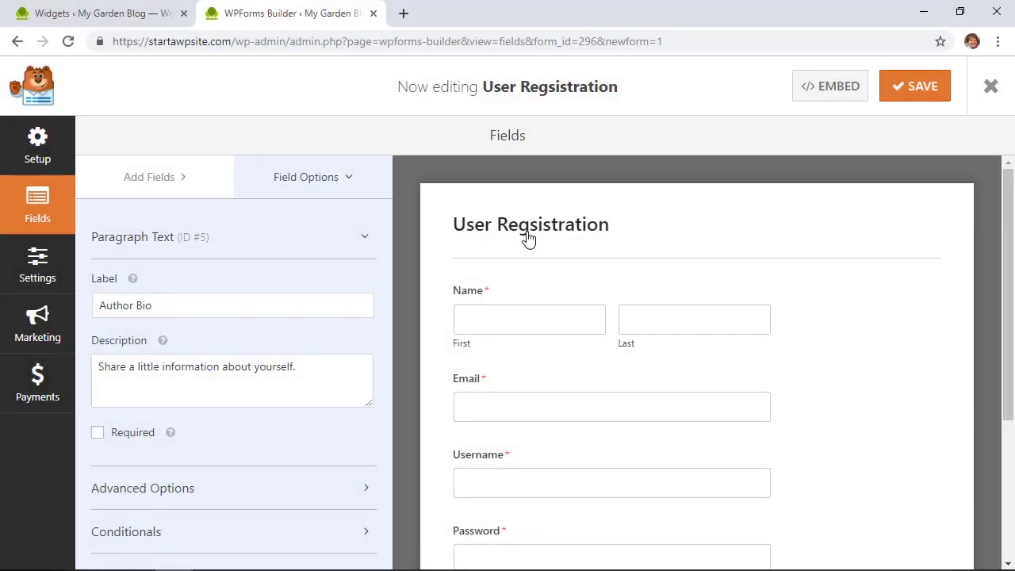
Step: Save the form, review its Payments and Marketing tabs, then save again from Fields
left_click(528, 239)
left_click(935, 95)
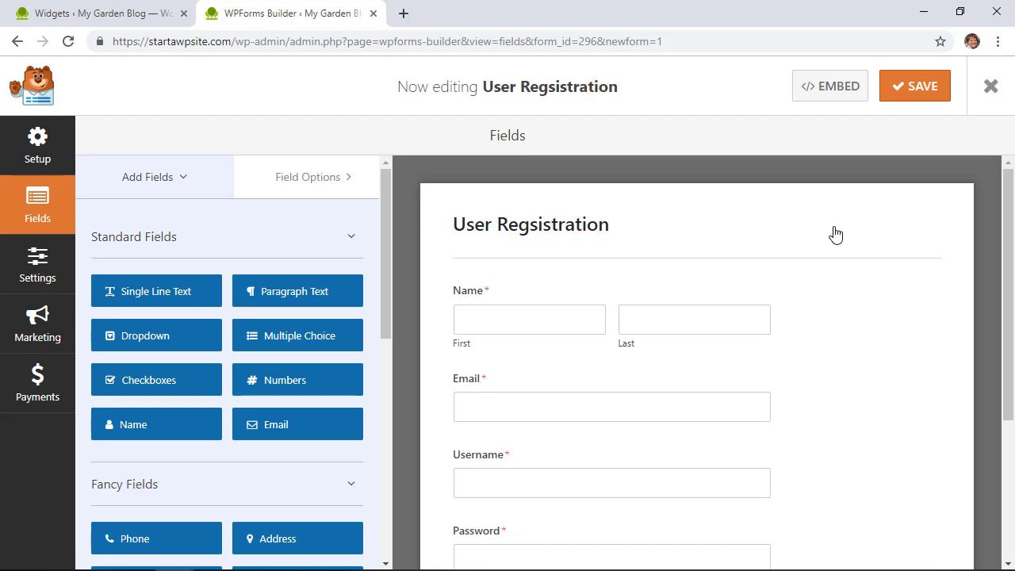
left_click(33, 375)
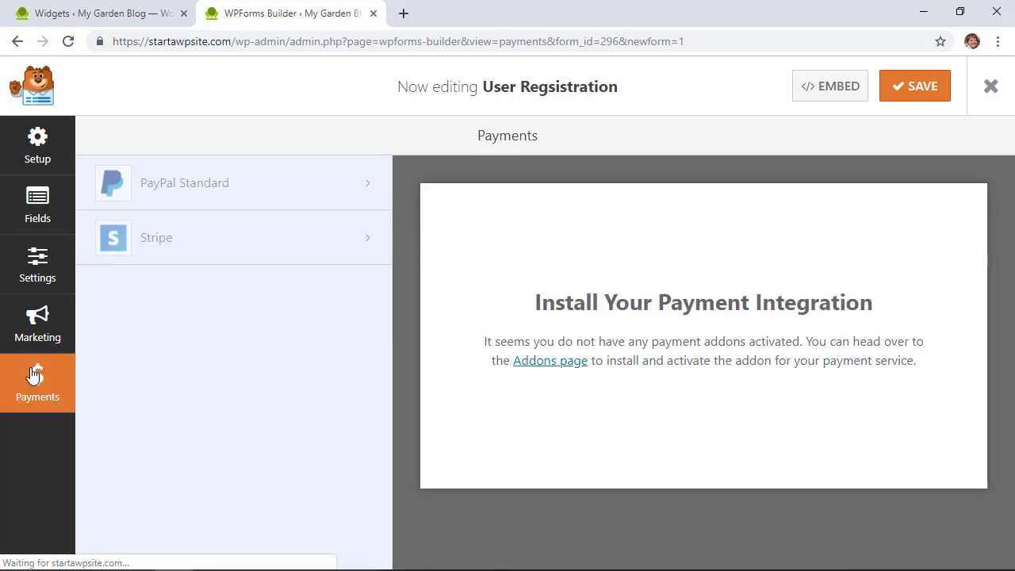
left_click(57, 321)
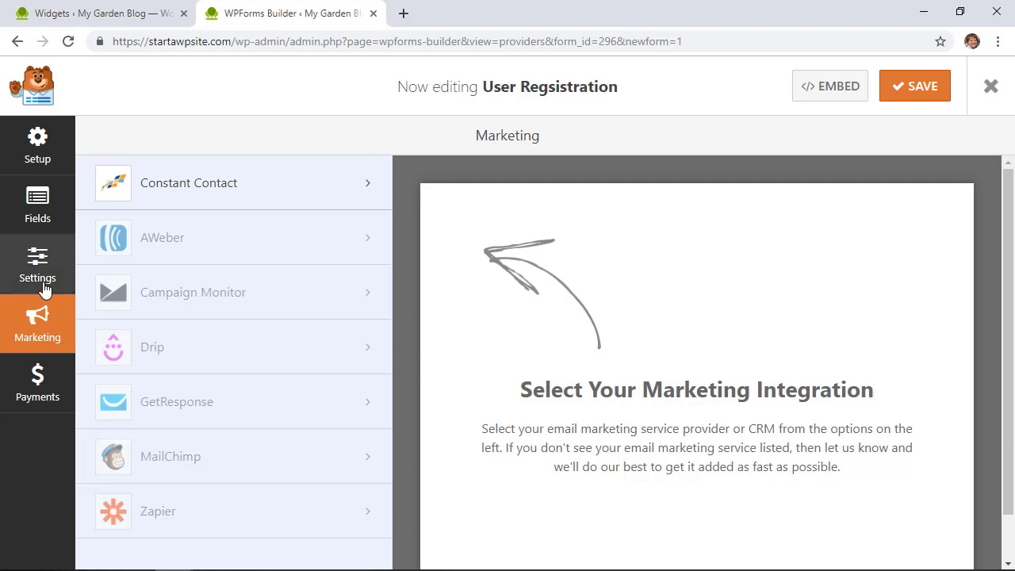
left_click(49, 202)
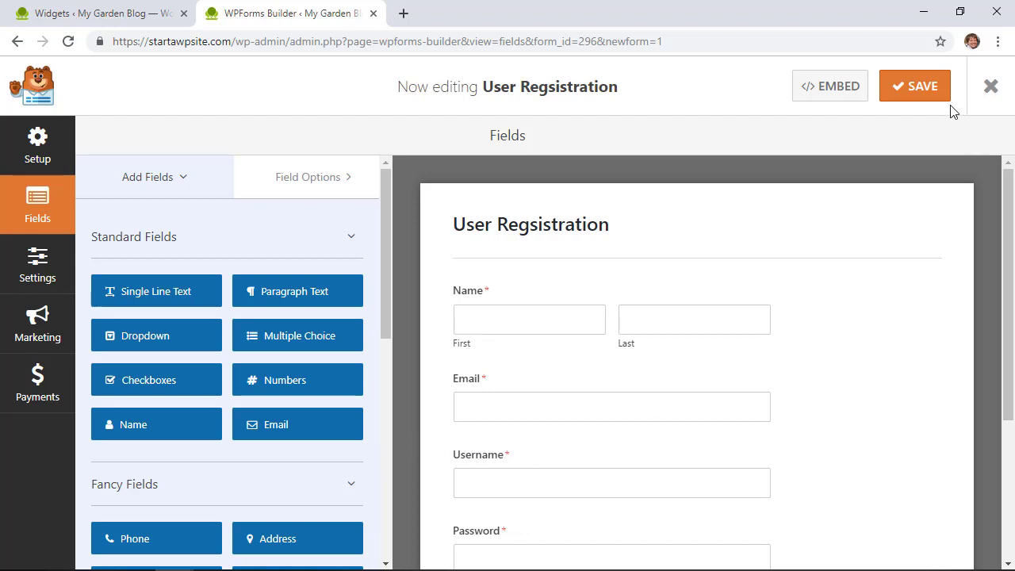
left_click(920, 87)
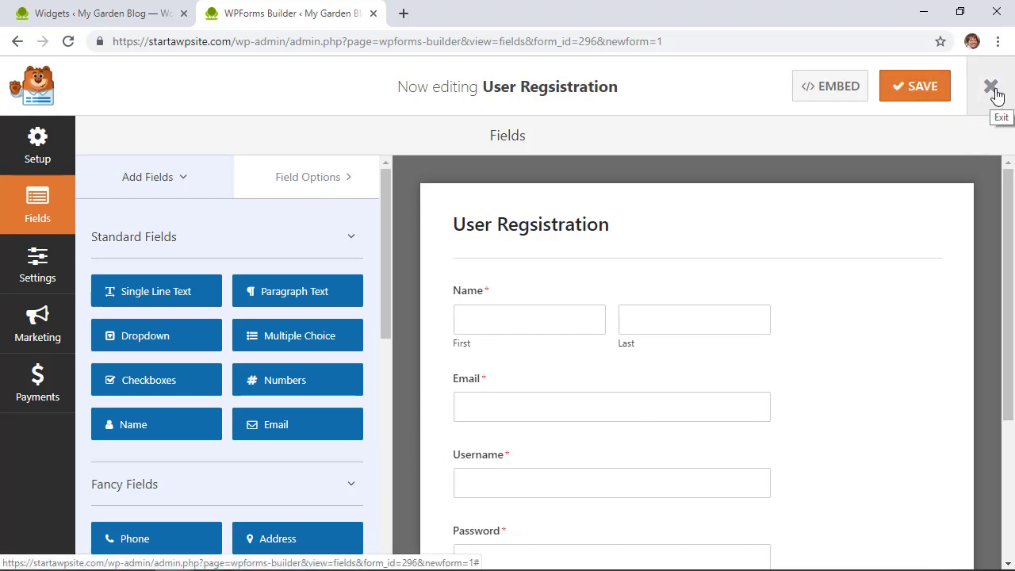
Step: Exit the form builder and start a new page titled 'REGISTRATION PAGE' with the block inserter open
left_click(992, 91)
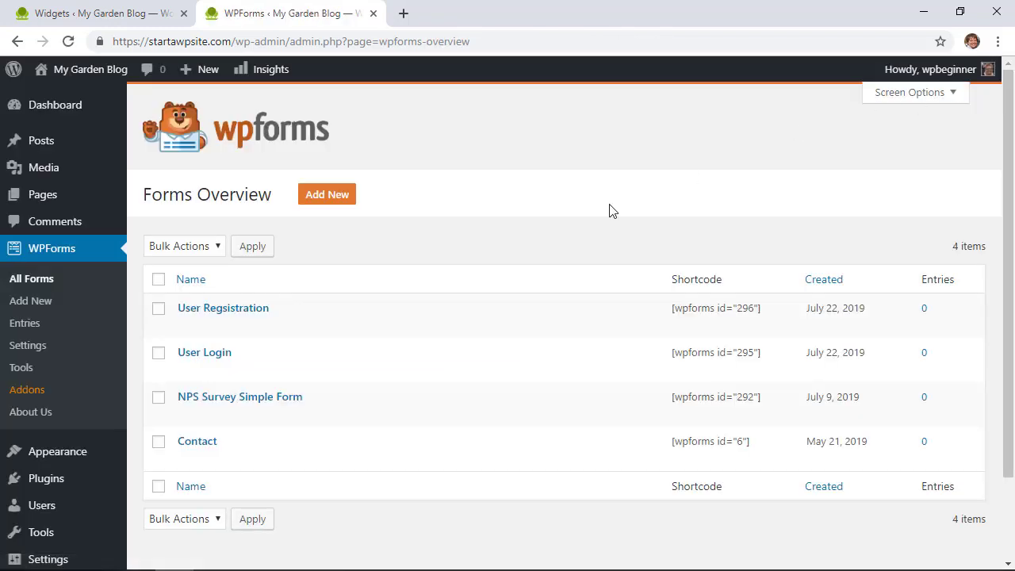
mouse_move(41, 192)
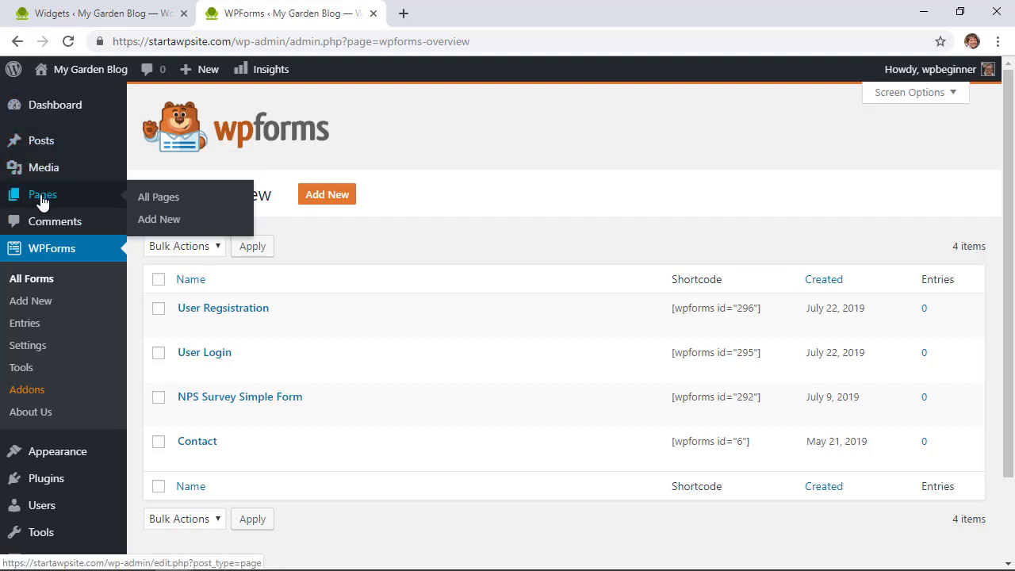
left_click(160, 219)
type("REGIS")
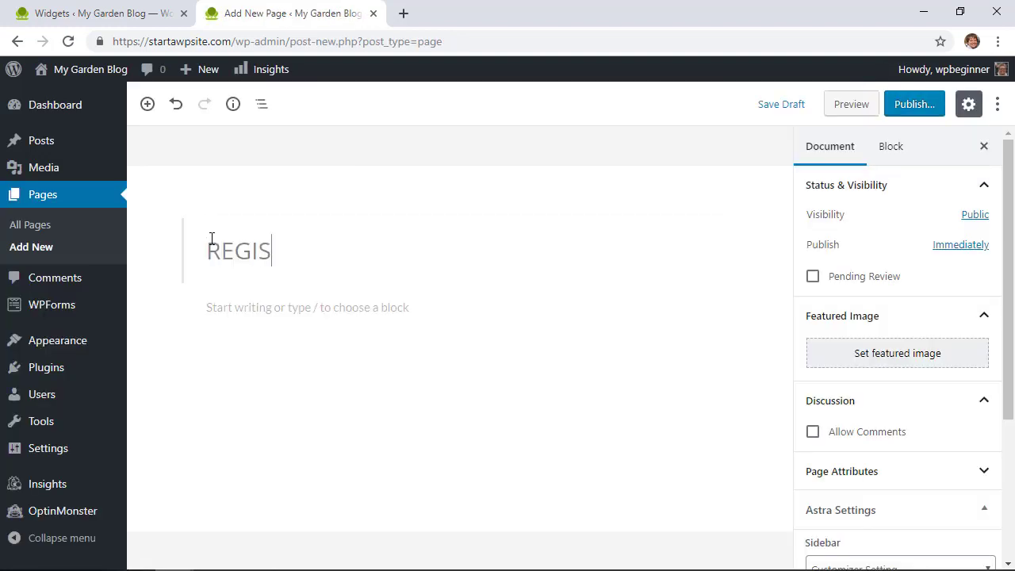
type("TRATION PAGE")
key("Return")
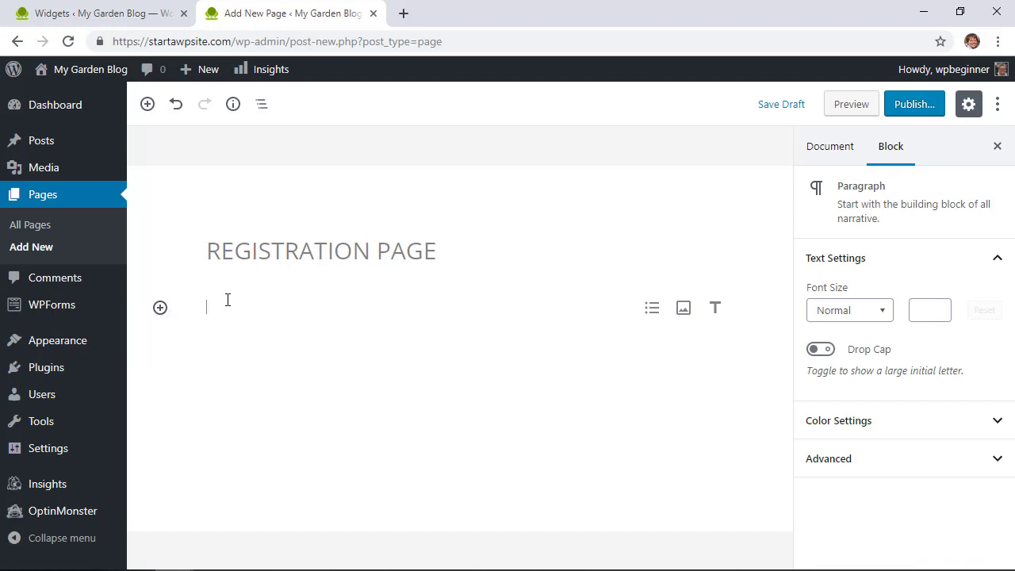
left_click(160, 309)
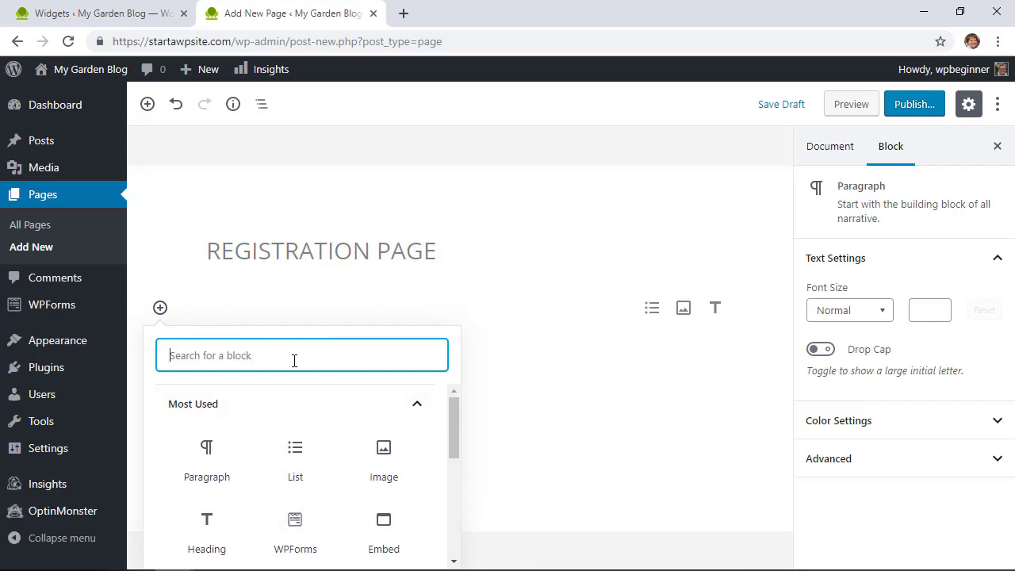
Step: Insert a WPForms block on the page showing the User Registration form
type("wpforms")
left_click(198, 467)
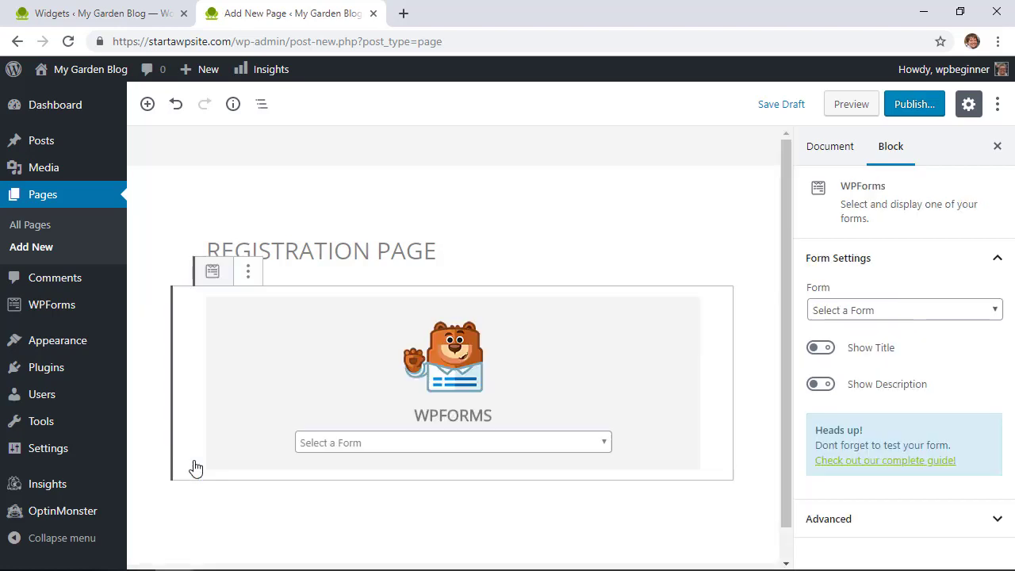
left_click(473, 442)
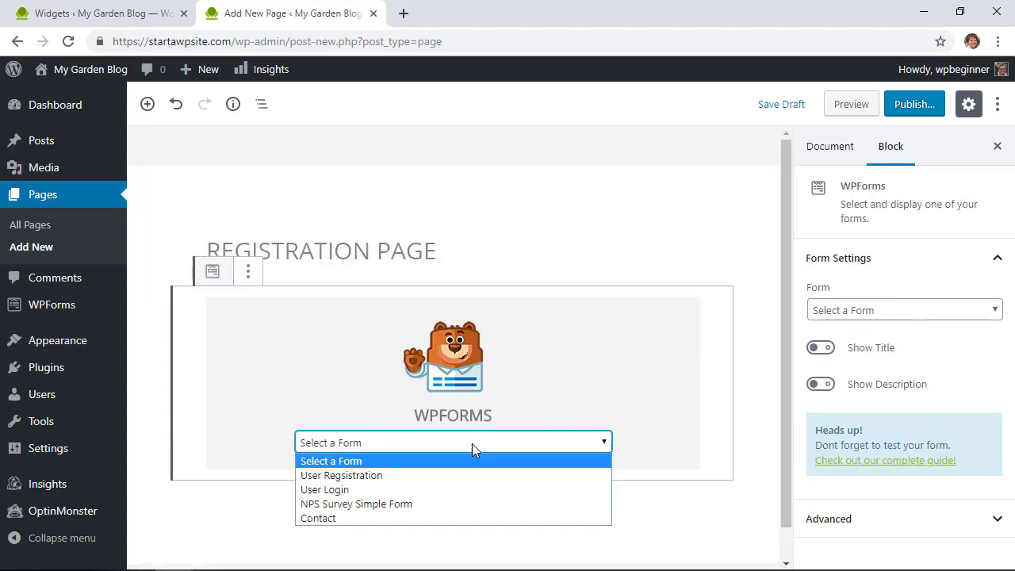
left_click(333, 476)
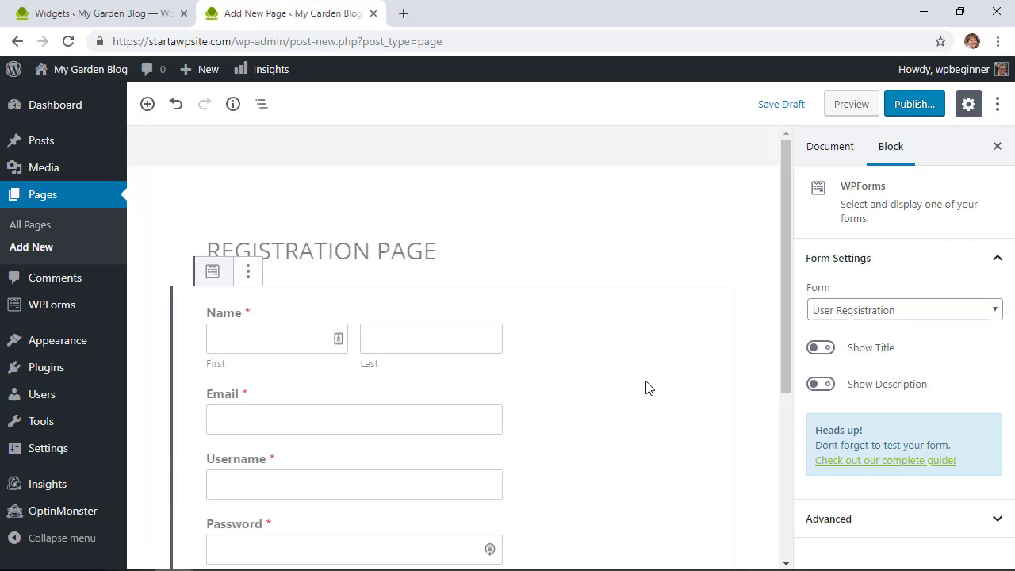
Step: Publish the Registration Page and bring up the View Page link options
scroll(642, 384, "down", 4)
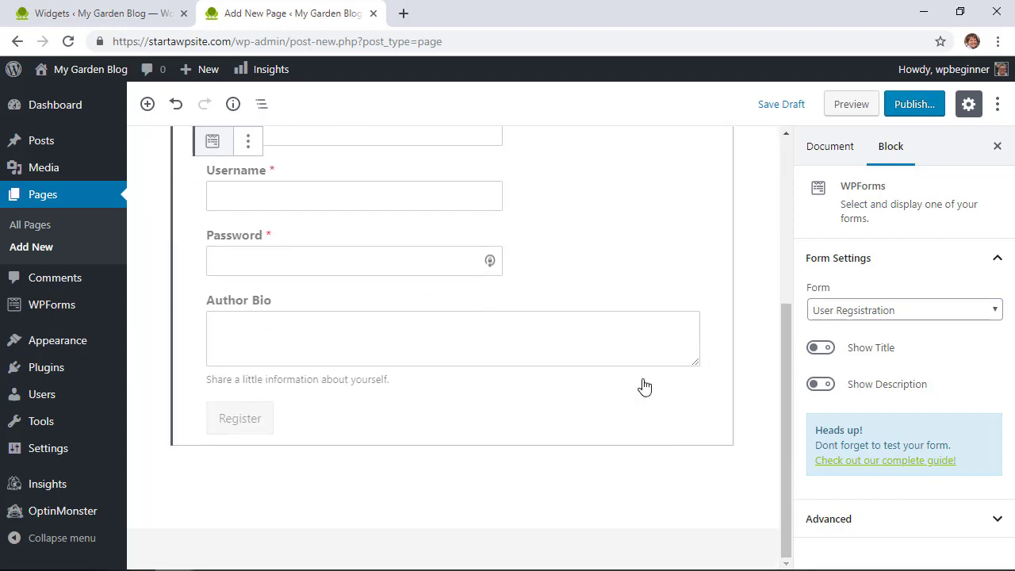
left_click(607, 465)
scroll(607, 464, "up", 4)
scroll(607, 441, "down", 3)
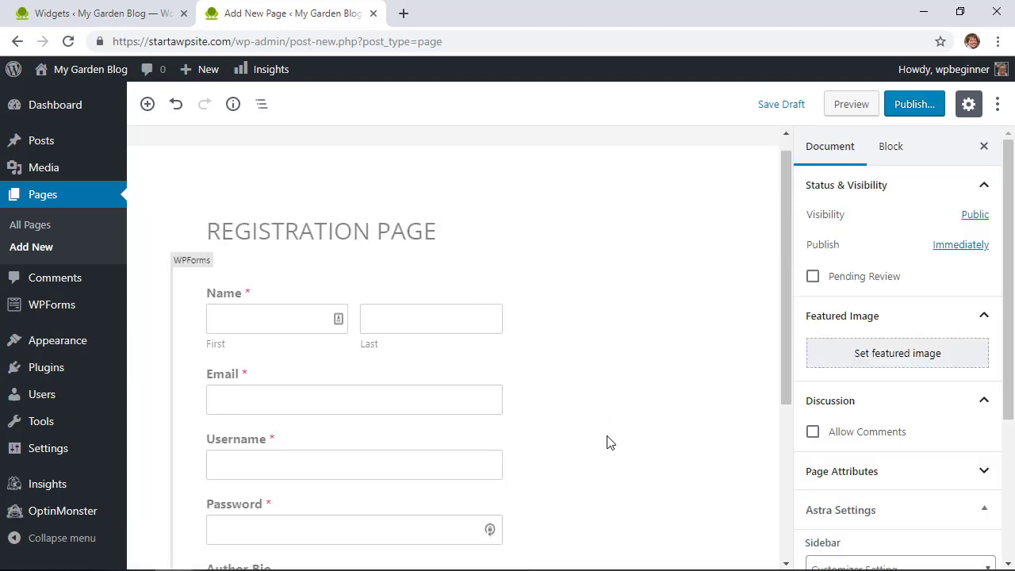
left_click(917, 106)
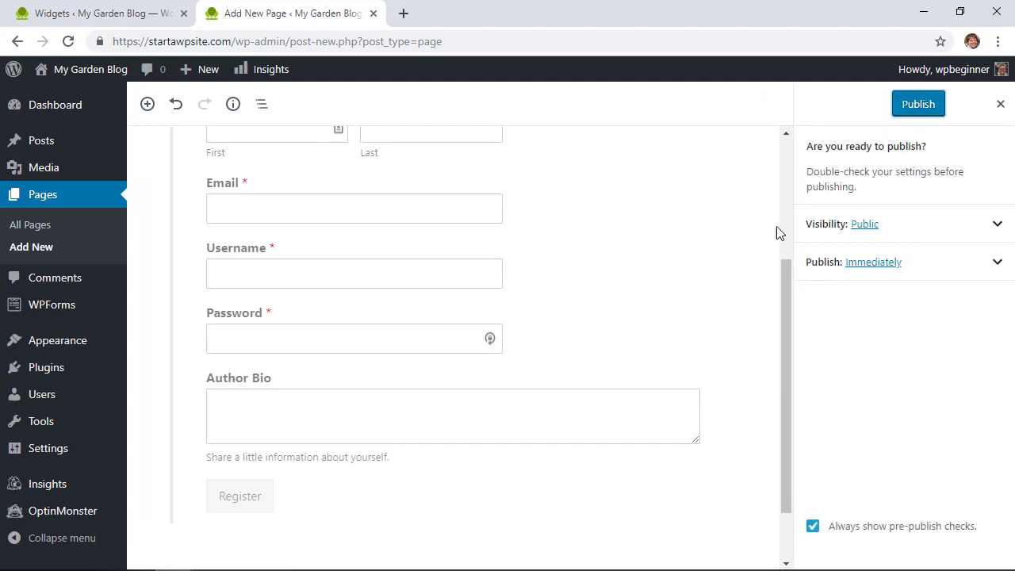
left_click(918, 104)
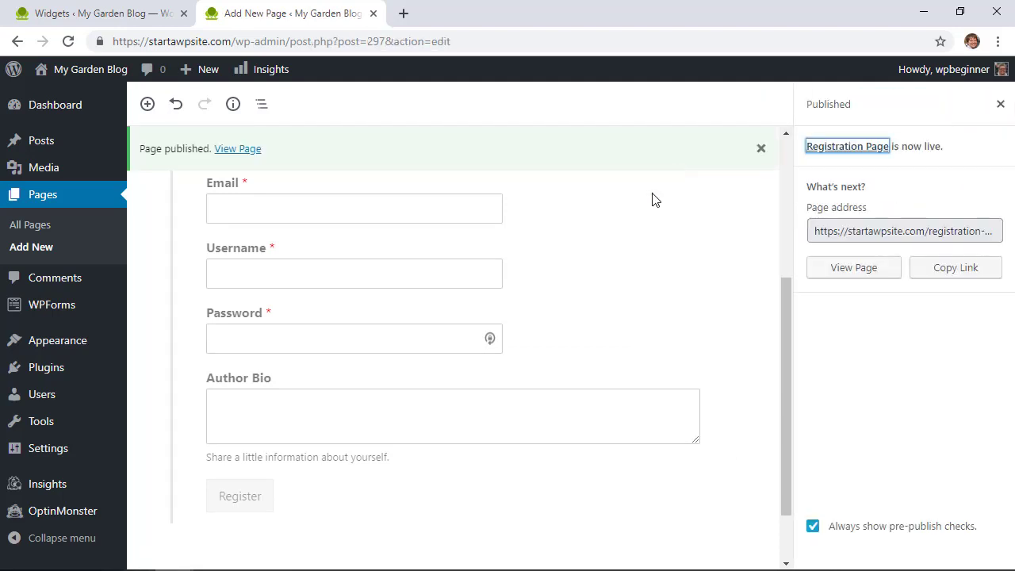
right_click(865, 270)
Step: Review the live Registration Page's Name, Email, Username, Password, Author Bio fields, then close its tab
left_click(865, 283)
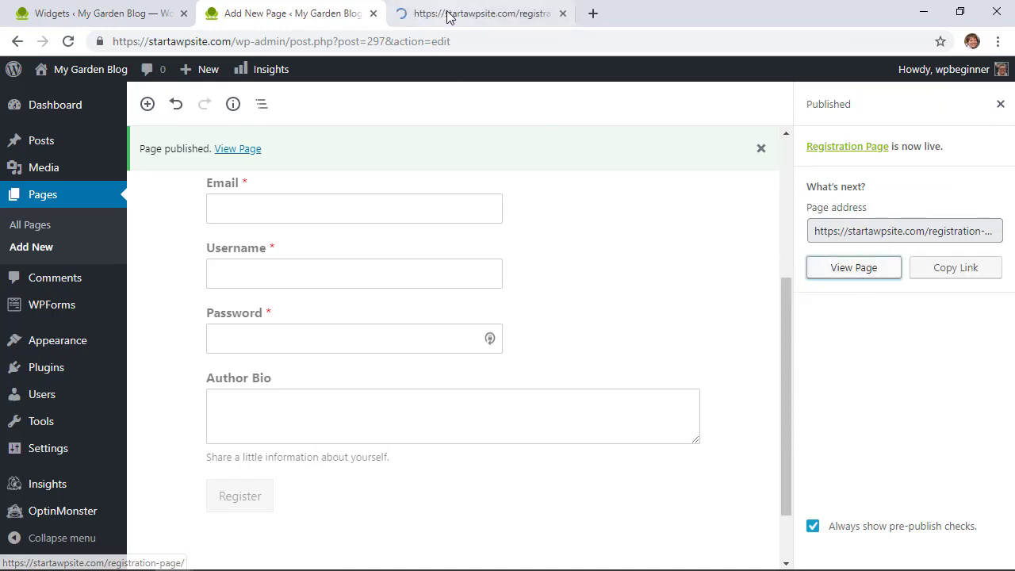
left_click(456, 14)
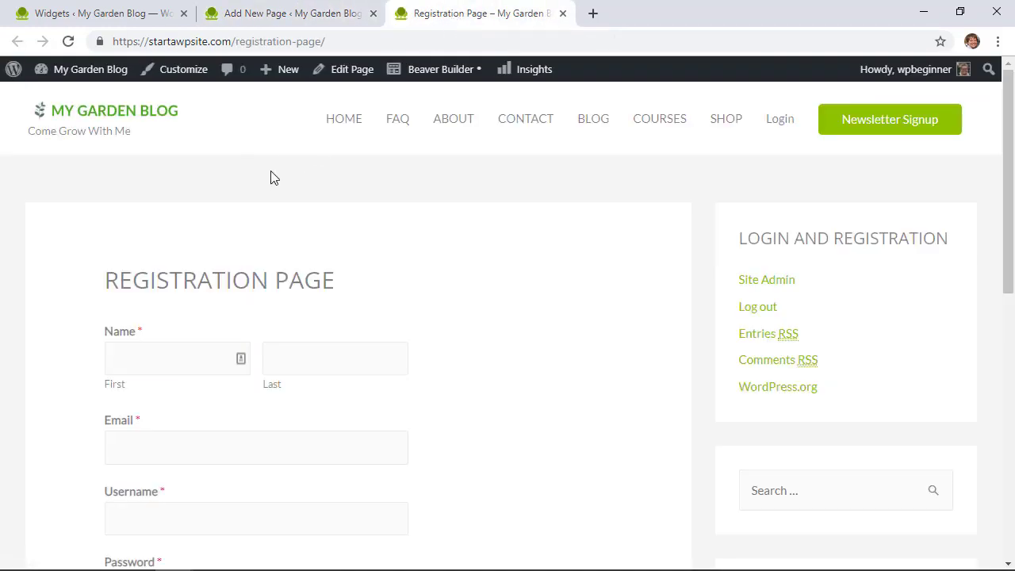
scroll(594, 254, "down", 5)
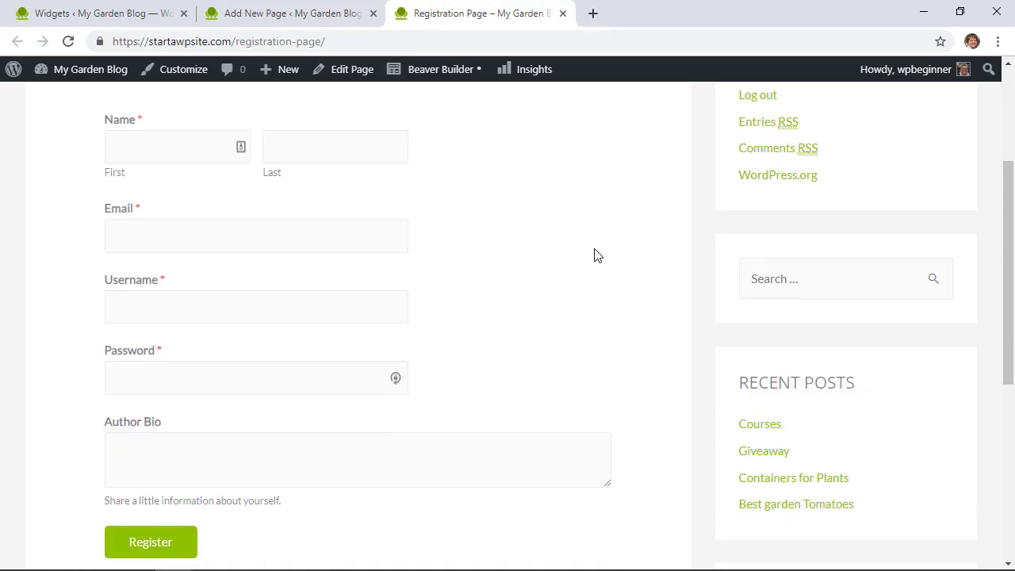
scroll(597, 256, "up", 3)
scroll(680, 462, "up", 3)
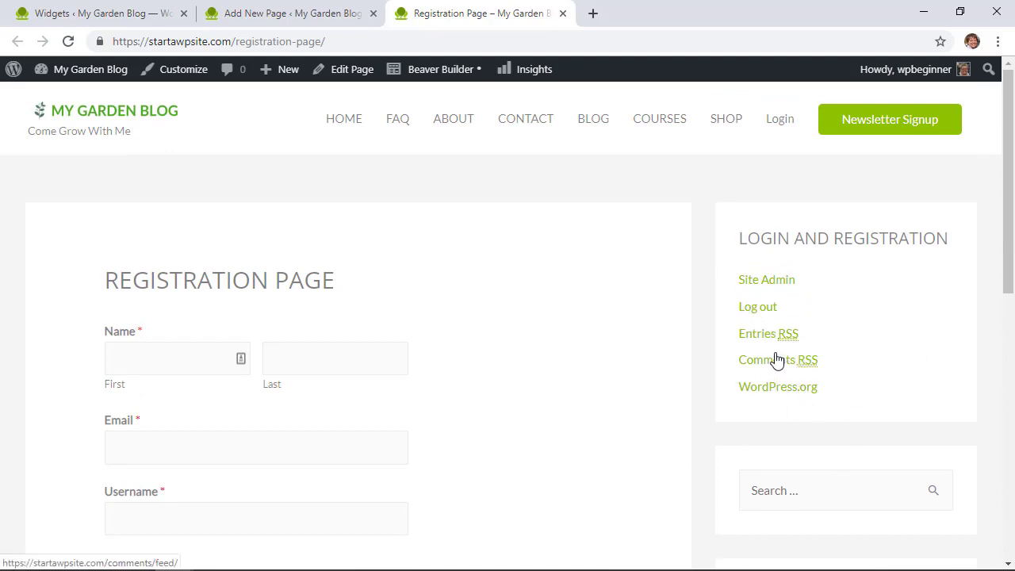
left_click(562, 14)
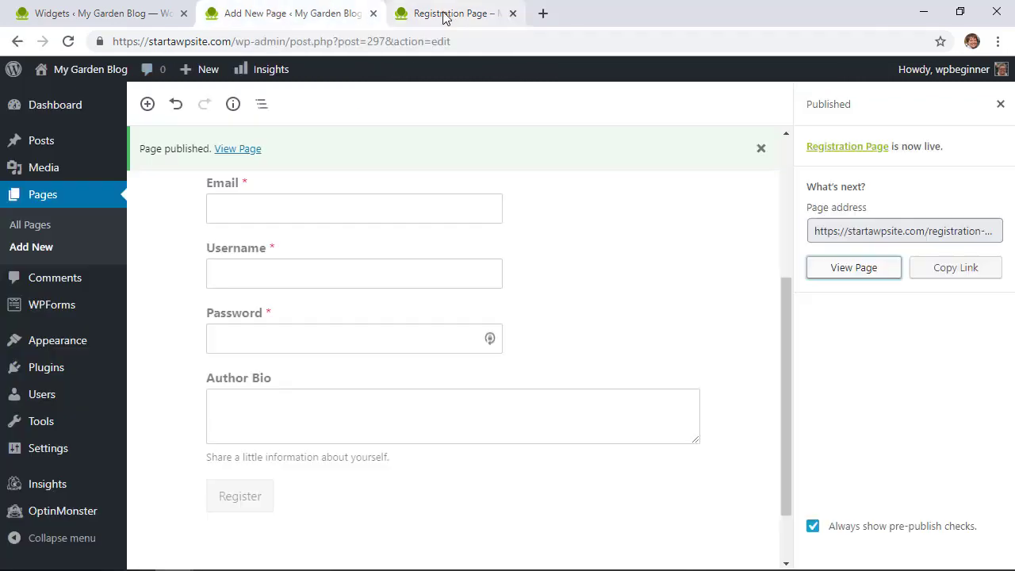
Step: Create a new WPForms form named 'New Log' from the User Login template
left_click(71, 115)
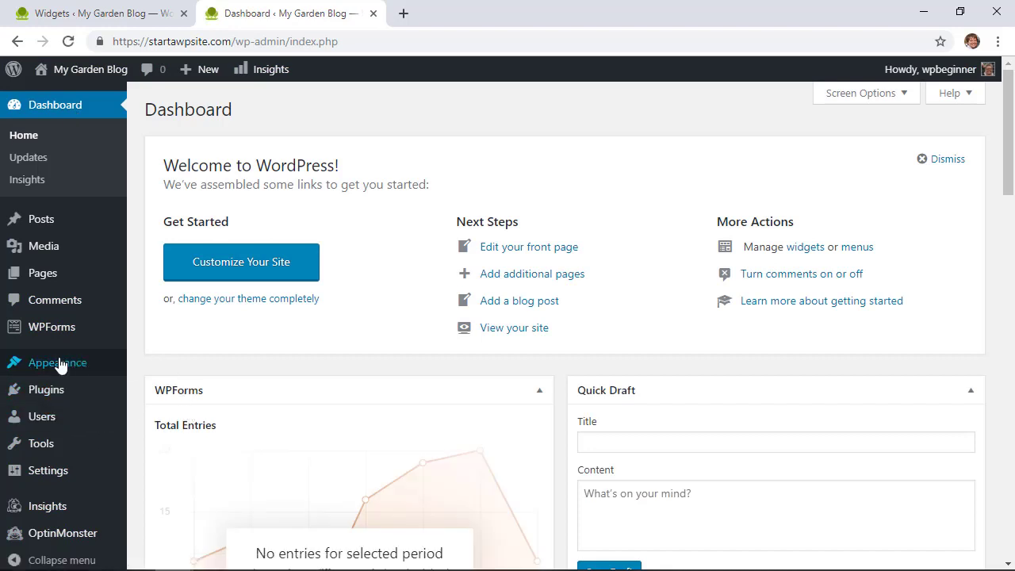
mouse_move(68, 324)
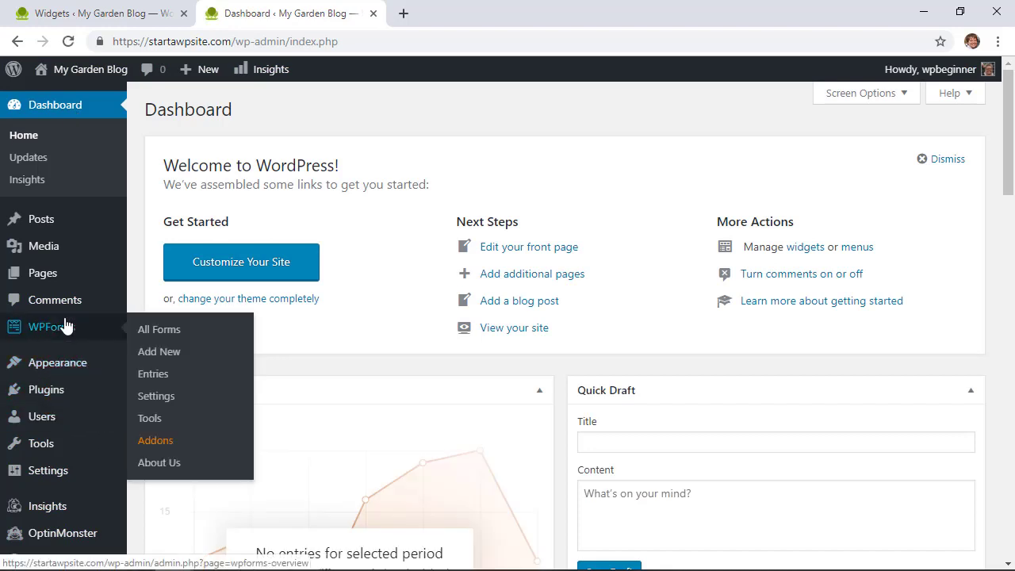
left_click(159, 355)
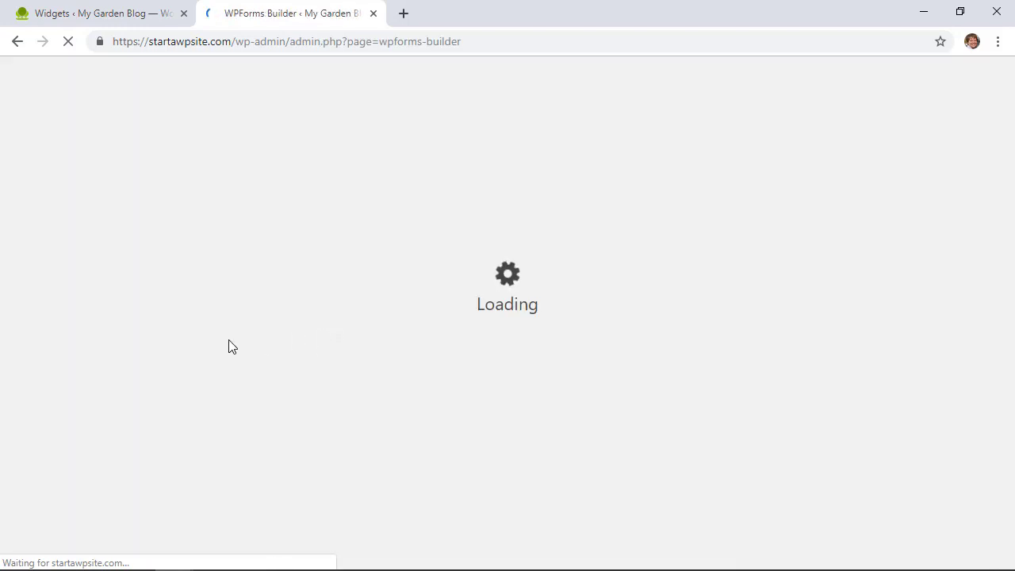
left_click(344, 214)
type("New Login")
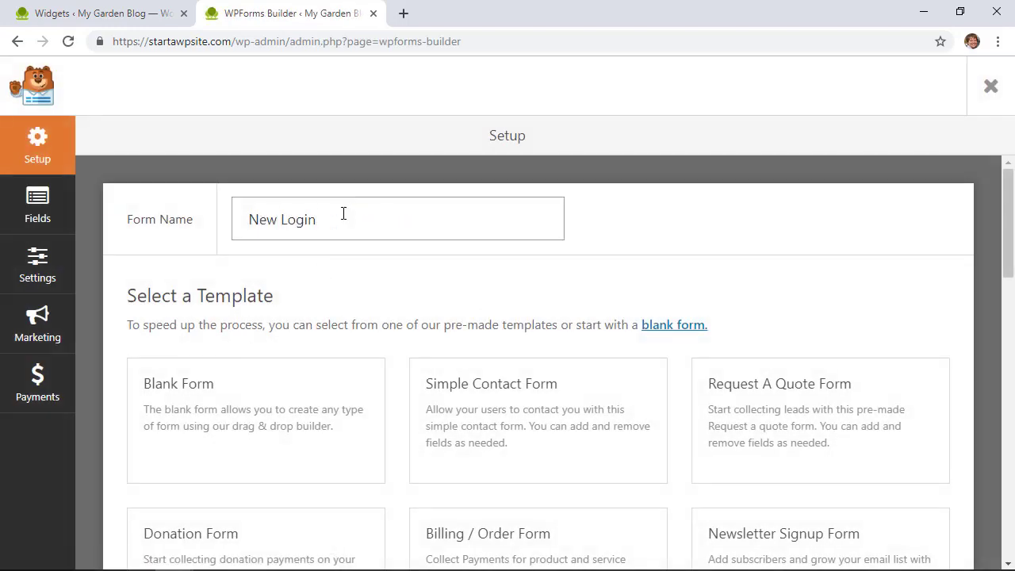
scroll(396, 381, "down", 4)
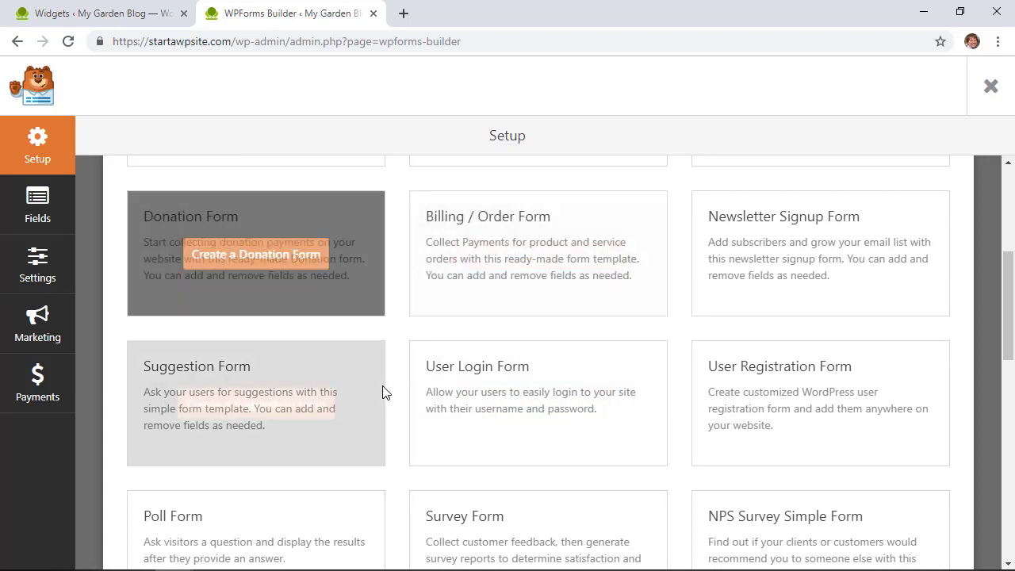
left_click(535, 404)
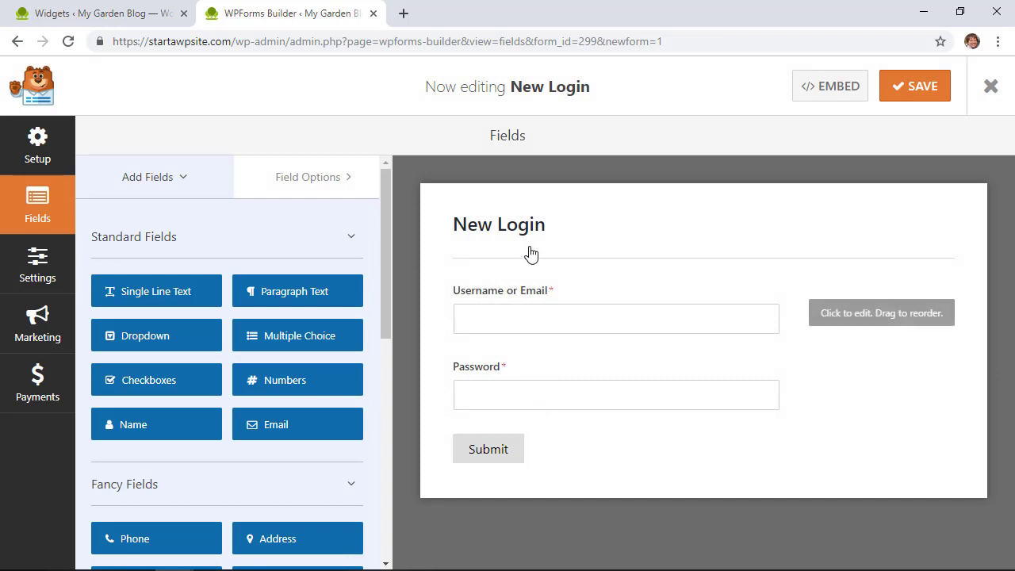
Step: Rename the form to 'My Garden Blog Login' and enable the anti-spam honeypot
left_click(521, 232)
left_click_drag(509, 288, 441, 294)
key("BackSpace")
type("My Garden Blog Login")
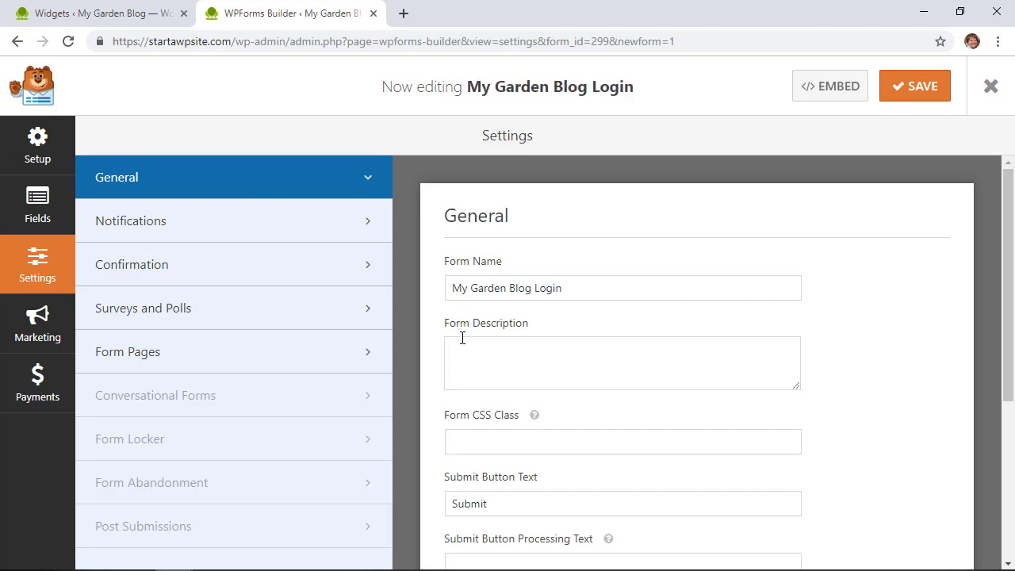
scroll(462, 338, "down", 3)
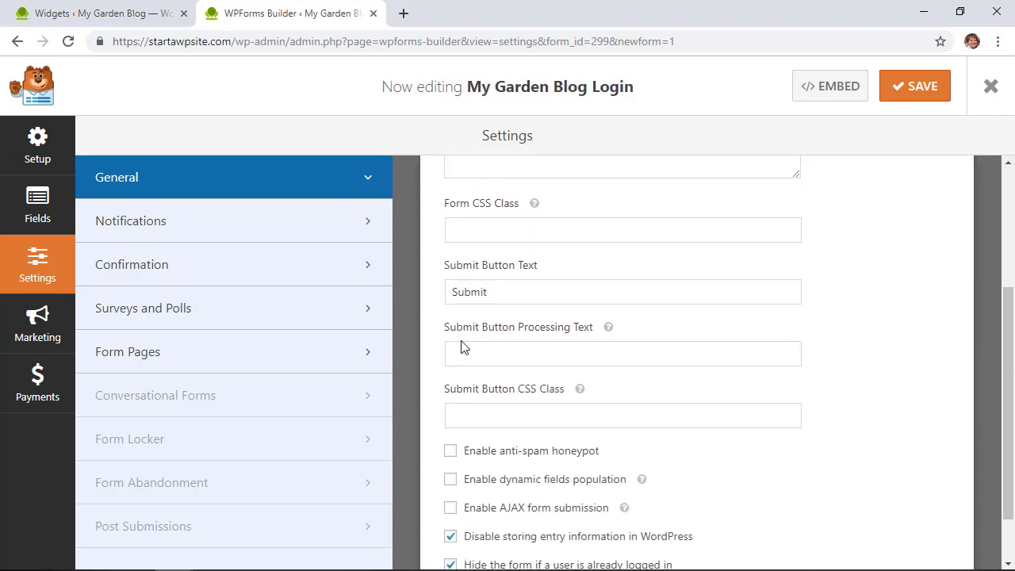
scroll(462, 347, "down", 1)
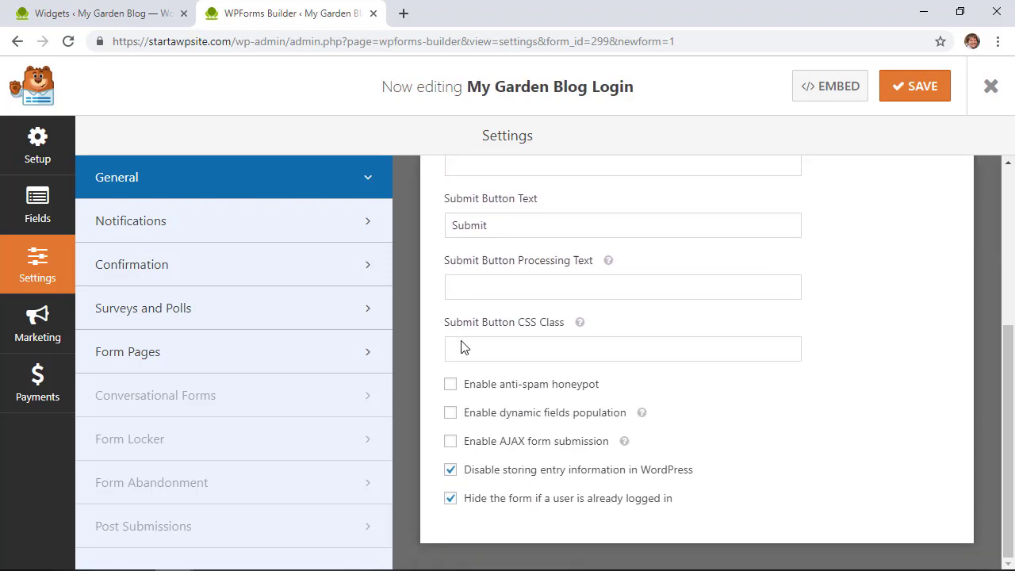
left_click(451, 386)
scroll(555, 509, "up", 5)
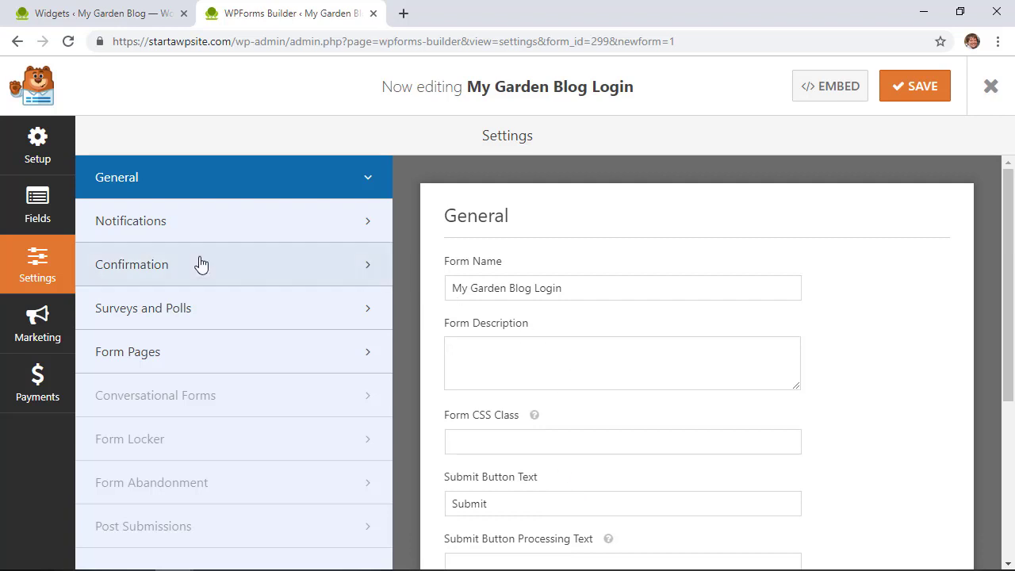
left_click(37, 206)
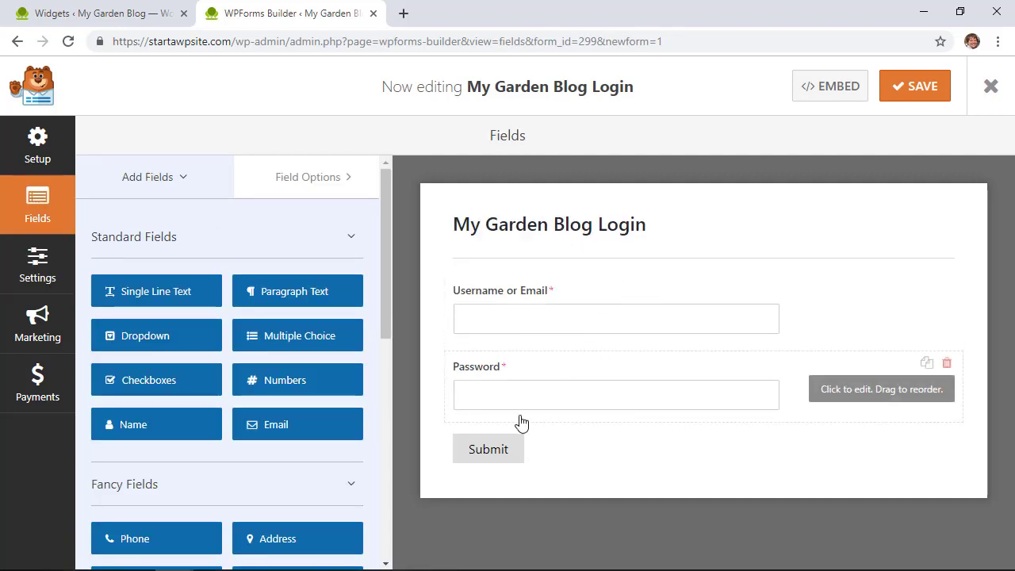
Step: Change the submit button text from Submit to 'Login' and preview the form
left_click(490, 452)
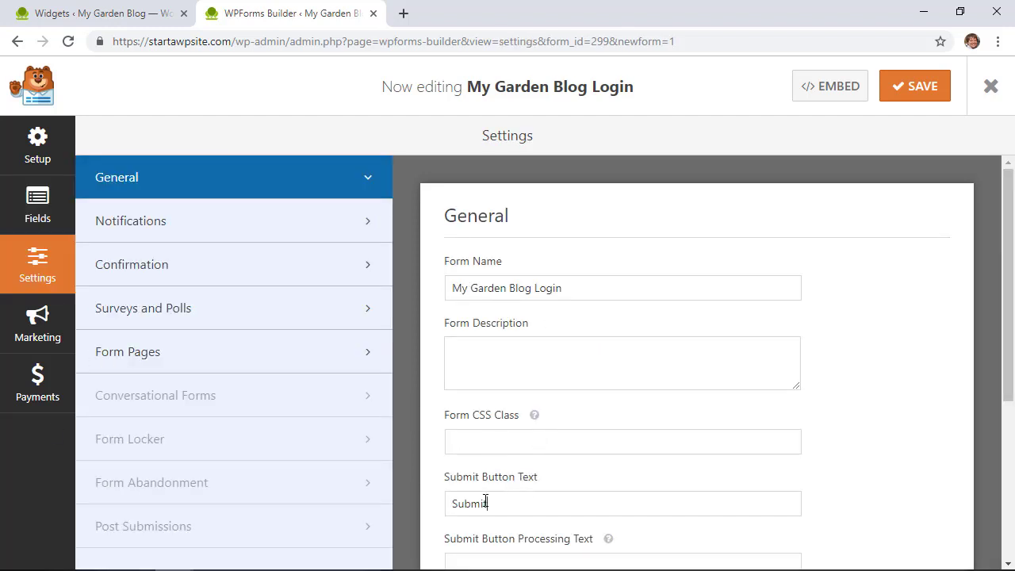
left_click_drag(493, 500, 413, 500)
type("Login")
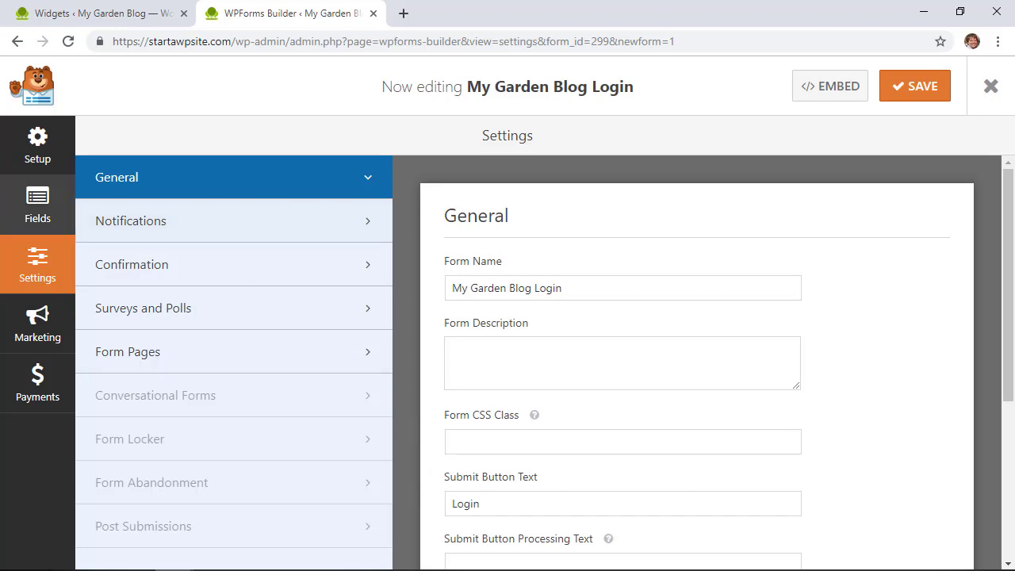
left_click(40, 216)
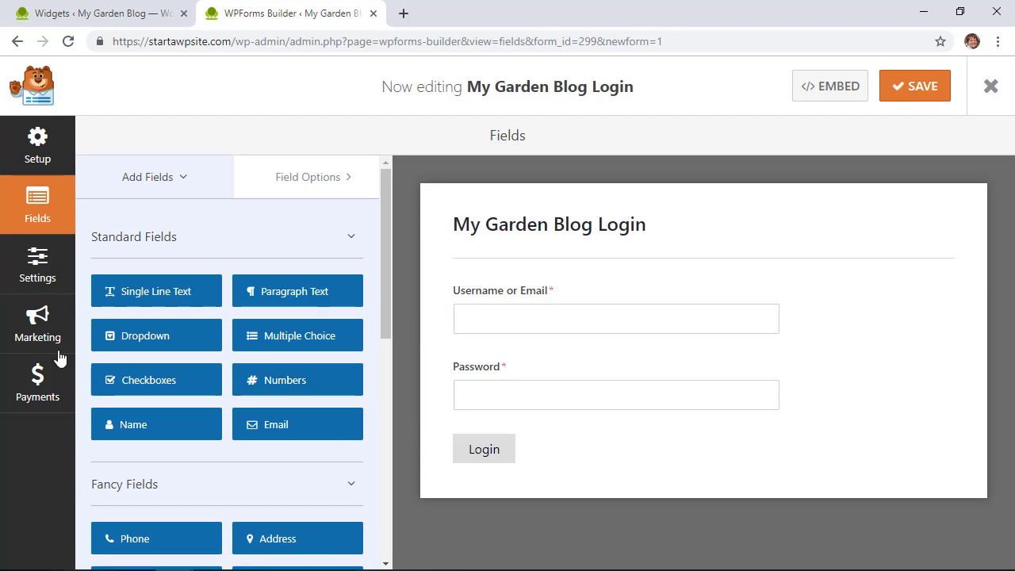
Step: Set the confirmation type to Show Page with the Thank you page, and save the form
left_click(46, 264)
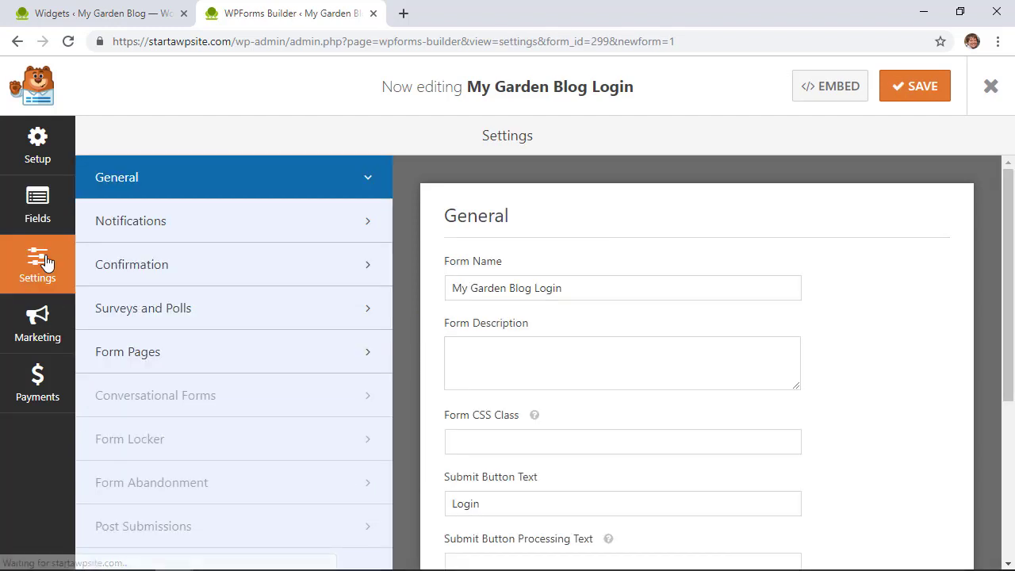
left_click(132, 265)
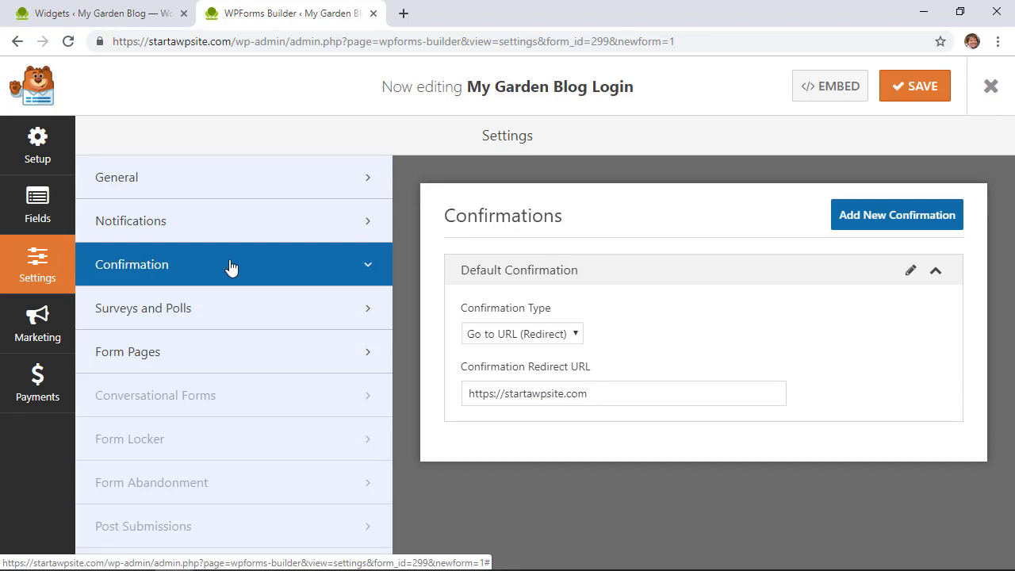
left_click(527, 335)
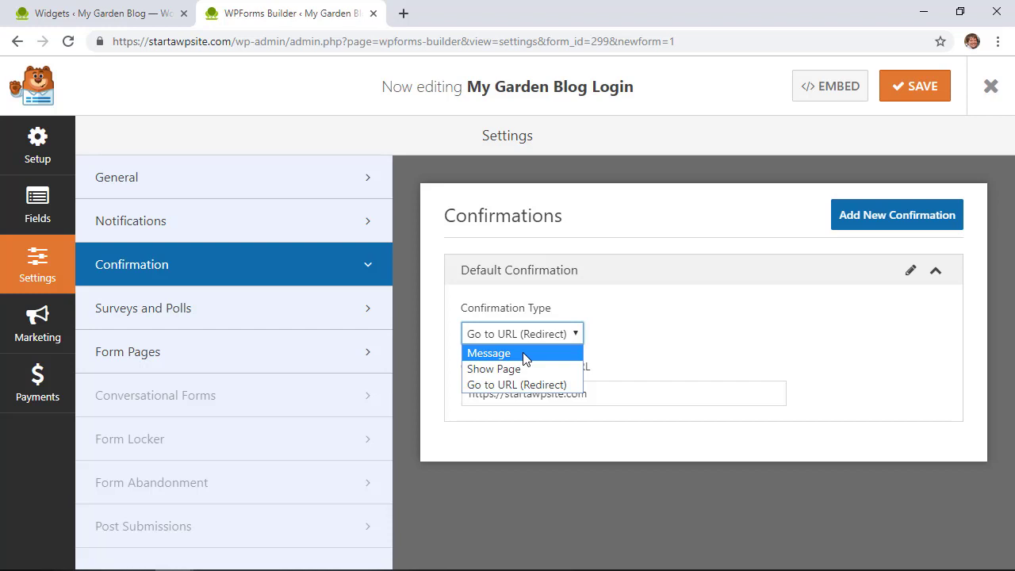
left_click(519, 369)
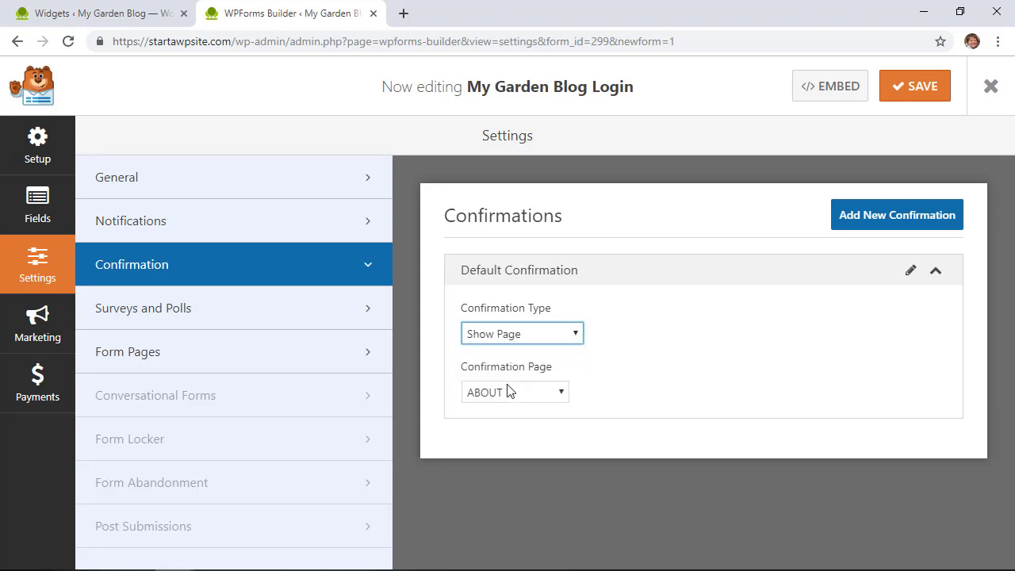
left_click(510, 394)
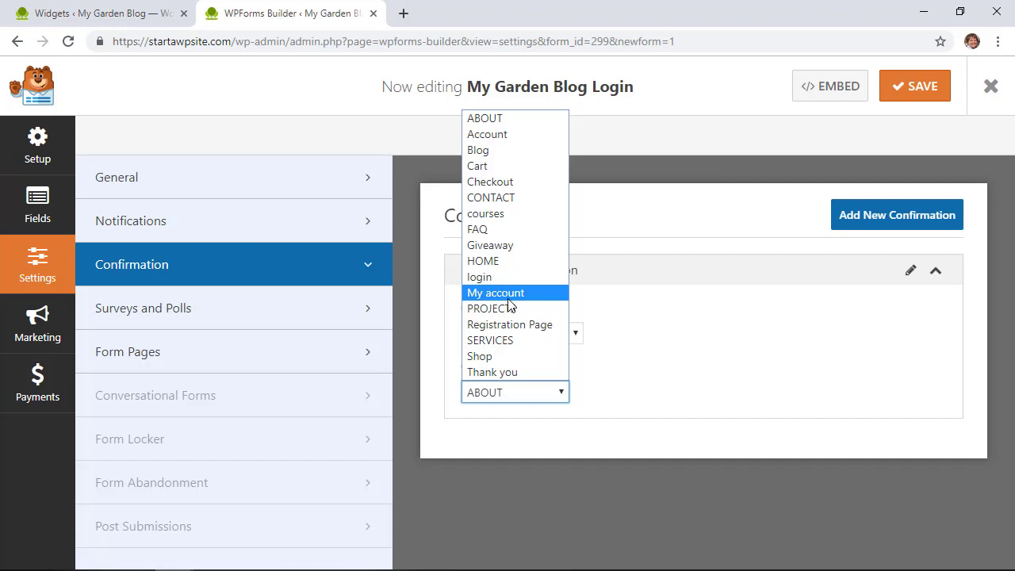
left_click(511, 372)
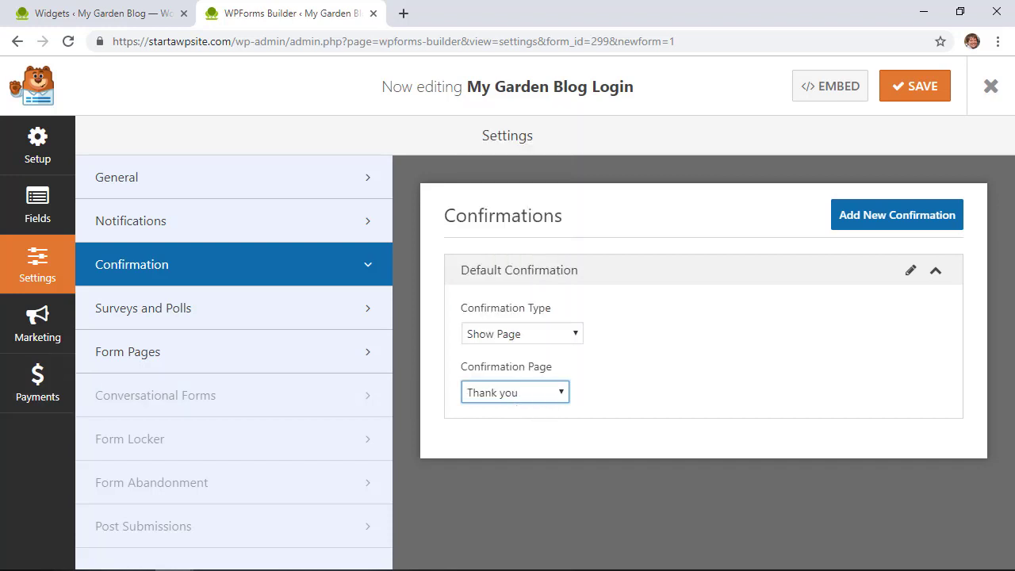
left_click(909, 89)
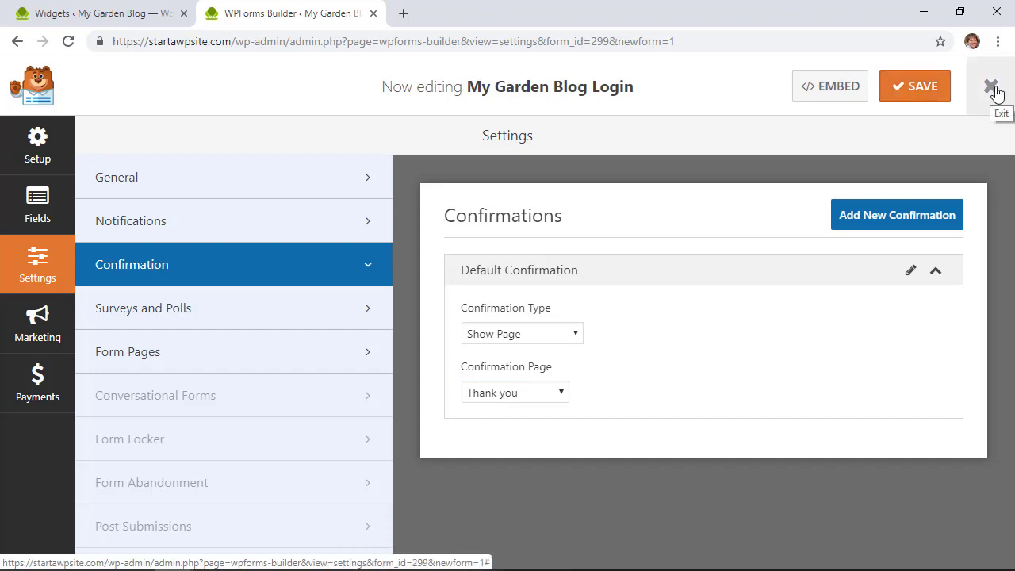
Step: Create a new page titled 'Login' with a WPForms block embedding My Garden Blog Login
left_click(990, 87)
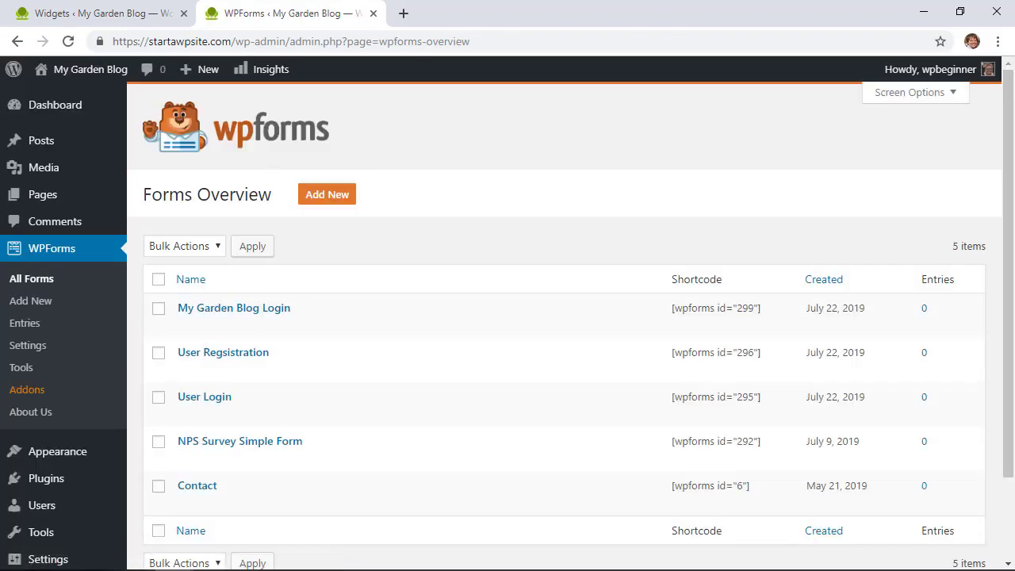
mouse_move(64, 199)
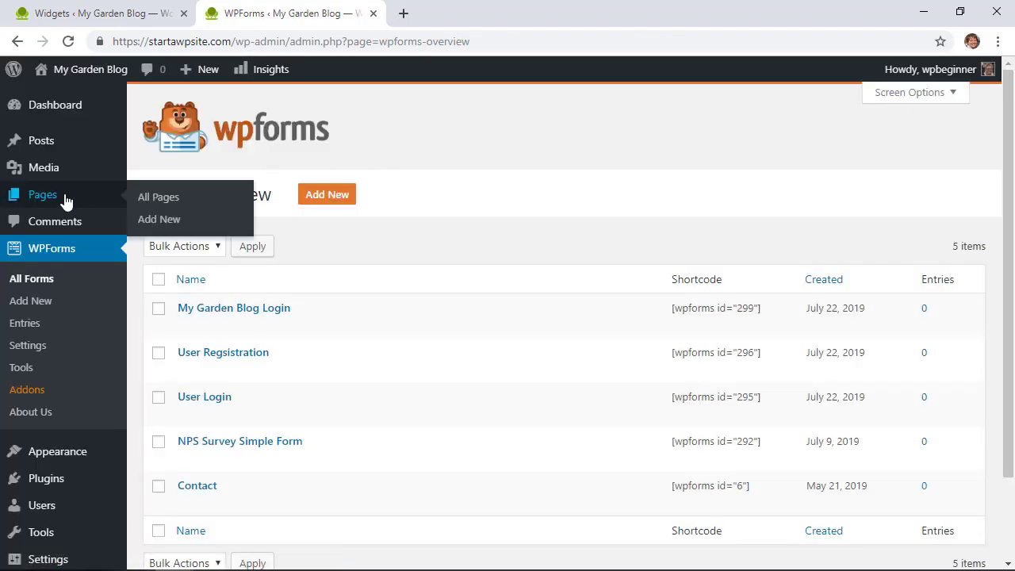
left_click(160, 224)
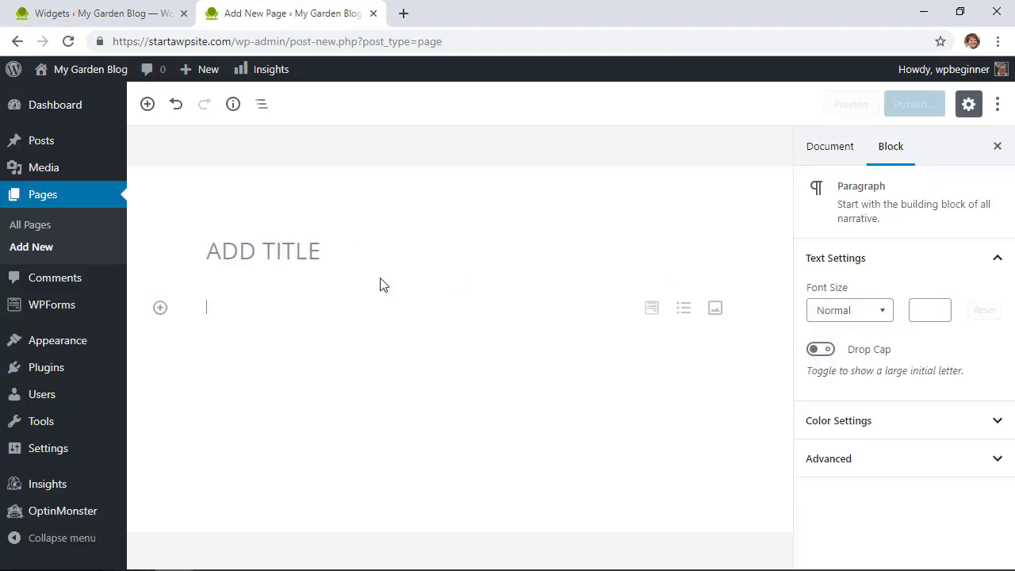
type("Login")
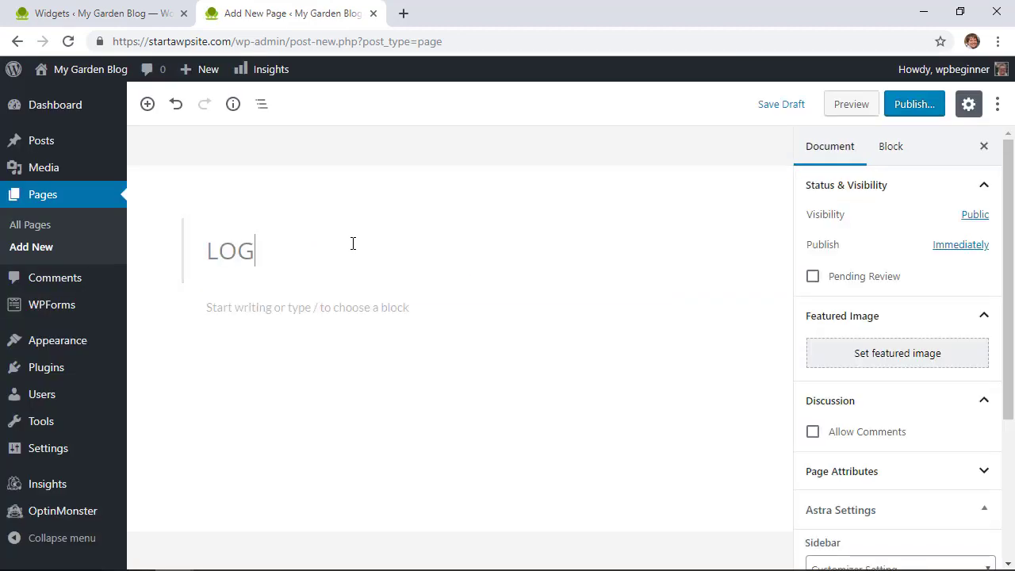
left_click(301, 306)
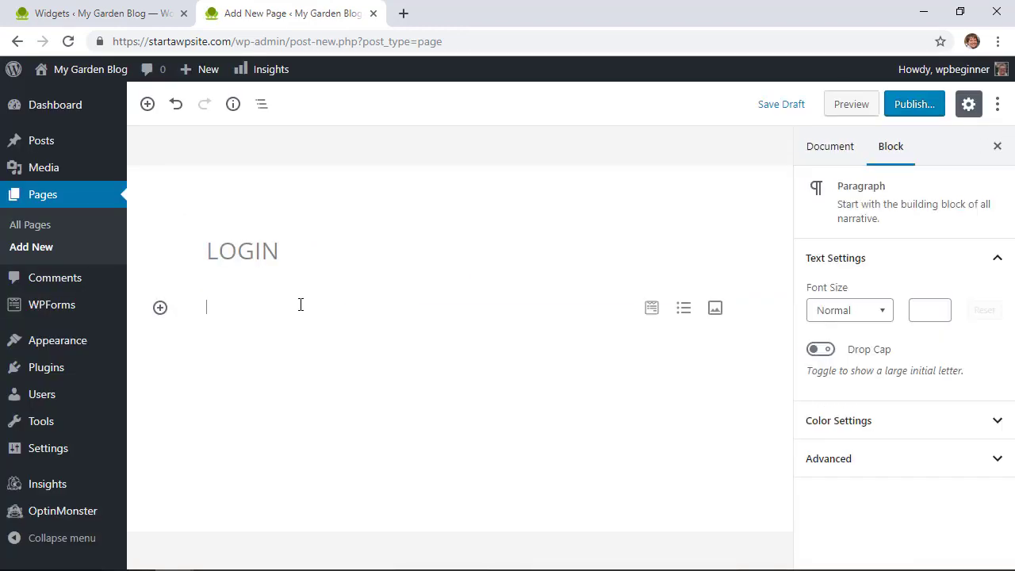
left_click(159, 309)
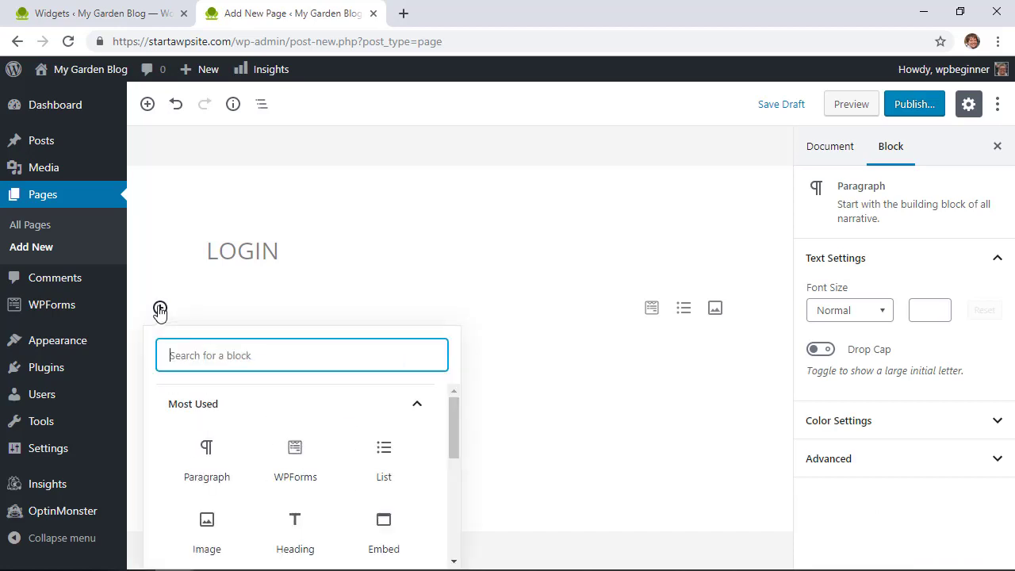
left_click(292, 463)
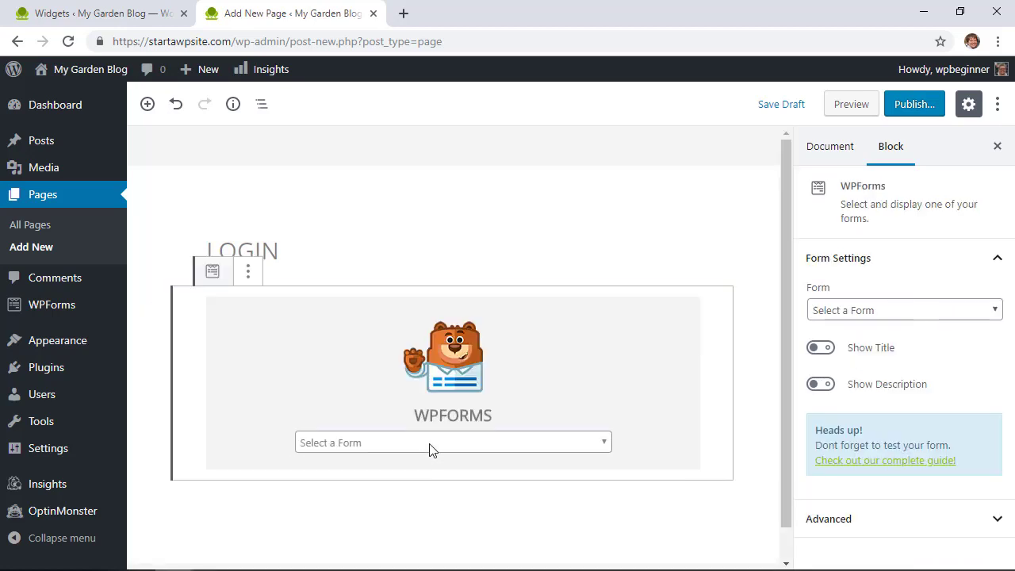
left_click(429, 443)
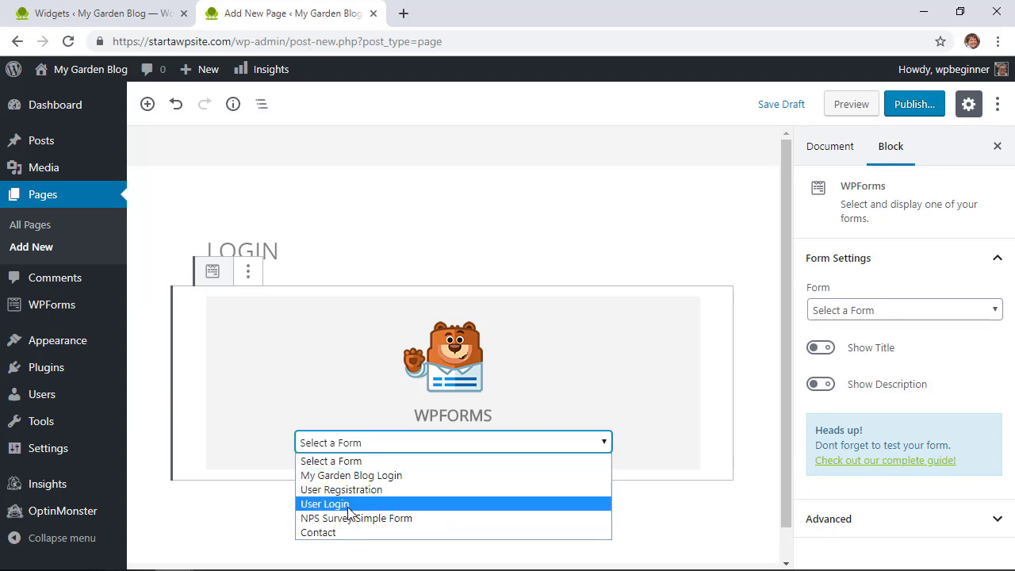
left_click(322, 474)
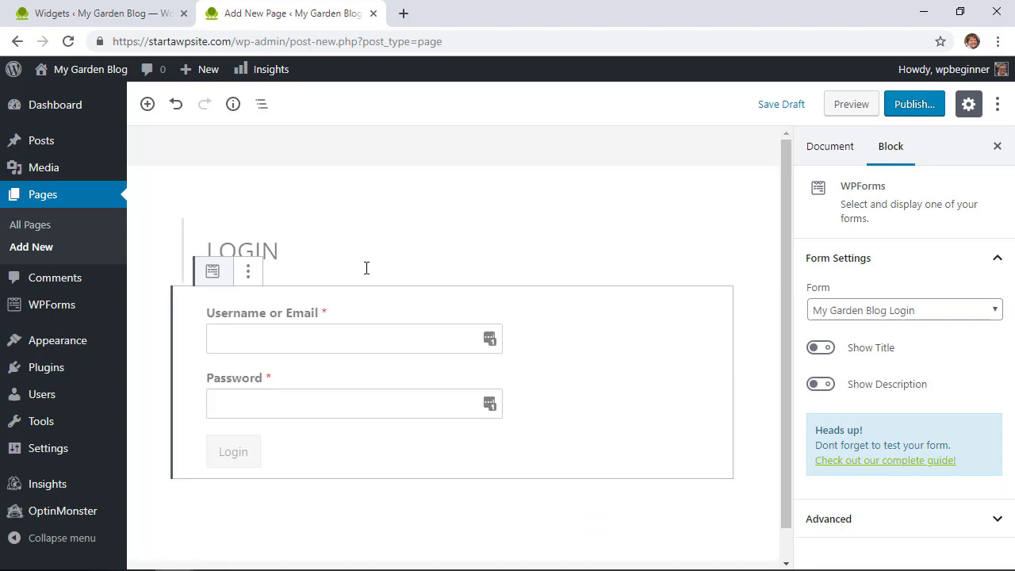
Step: Add the flower-pot image from the Media Library above the login form
left_click(342, 256)
key("Return")
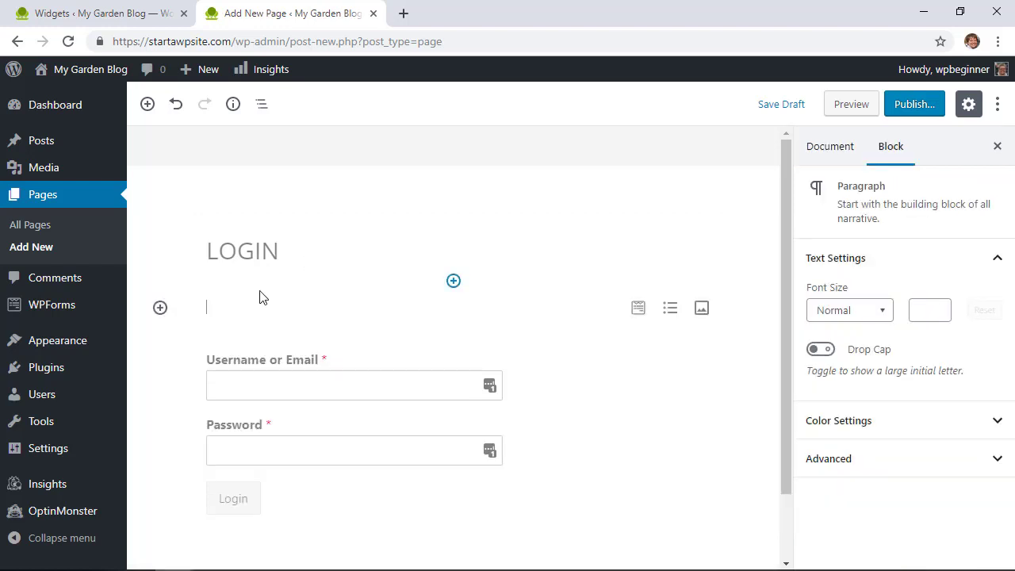
left_click(160, 307)
left_click(204, 488)
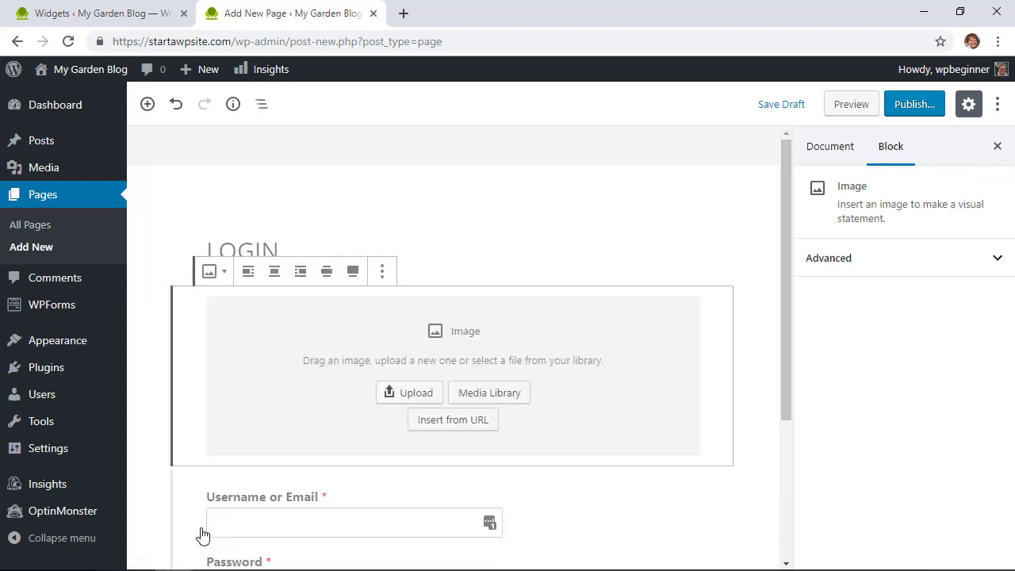
left_click(485, 393)
left_click(138, 282)
left_click(953, 523)
scroll(634, 397, "down", 5)
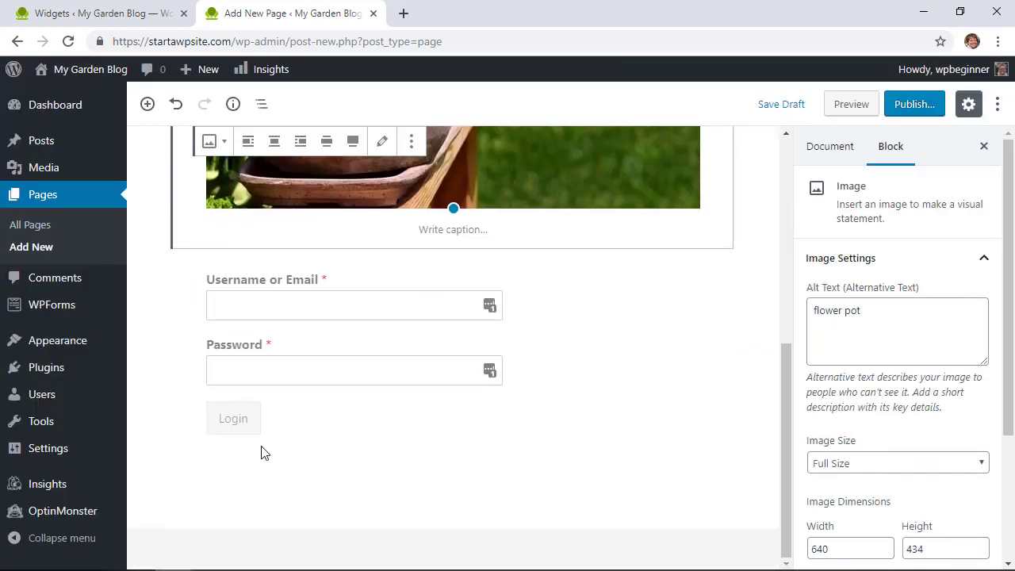
Step: Publish the Login page and open it live in a new tab
left_click(911, 104)
left_click(909, 111)
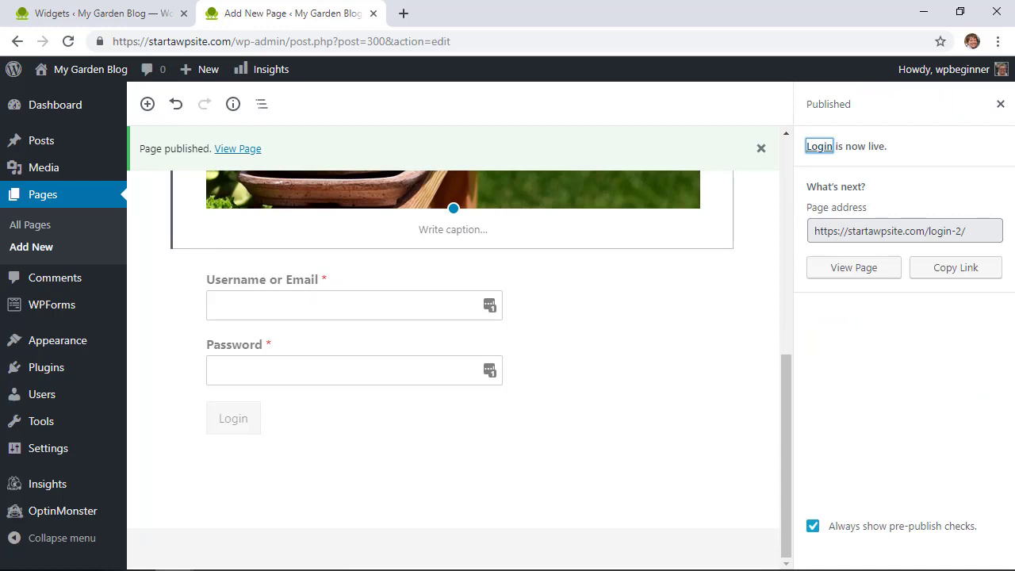
right_click(882, 270)
left_click(872, 275)
left_click(452, 14)
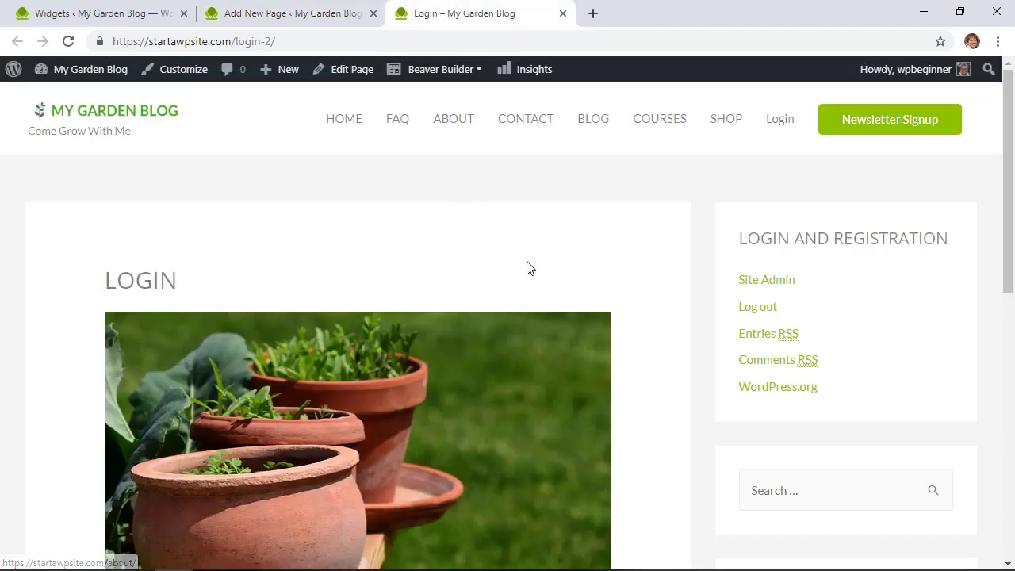
Step: Scroll the live Login page, log out via Howdy, log back in, and close the Thank you tab
scroll(528, 265, "down", 4)
scroll(527, 267, "down", 3)
scroll(326, 251, "up", 5)
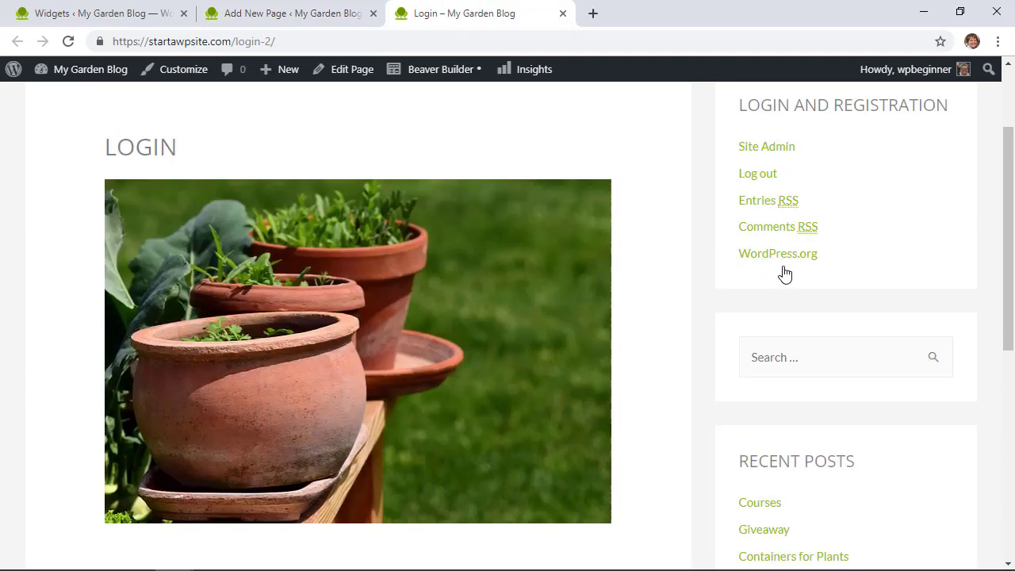
scroll(785, 274, "up", 2)
mouse_move(911, 69)
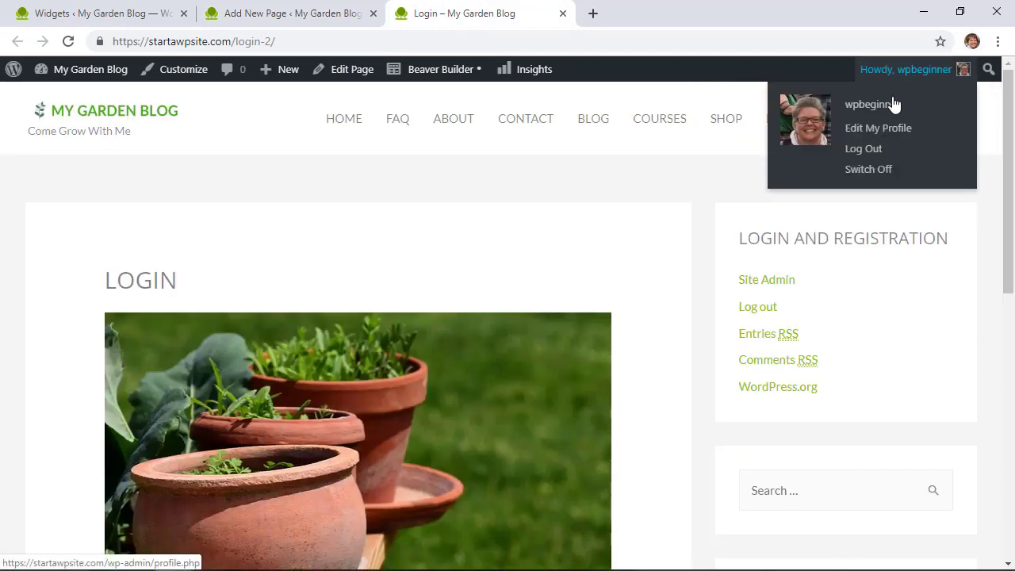
left_click(864, 149)
scroll(595, 249, "down", 7)
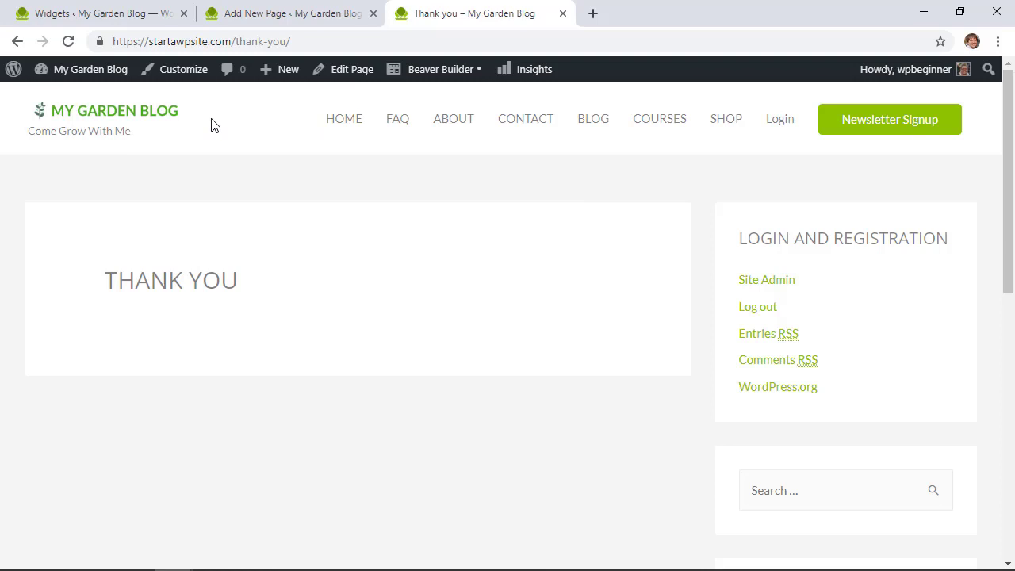
left_click(562, 13)
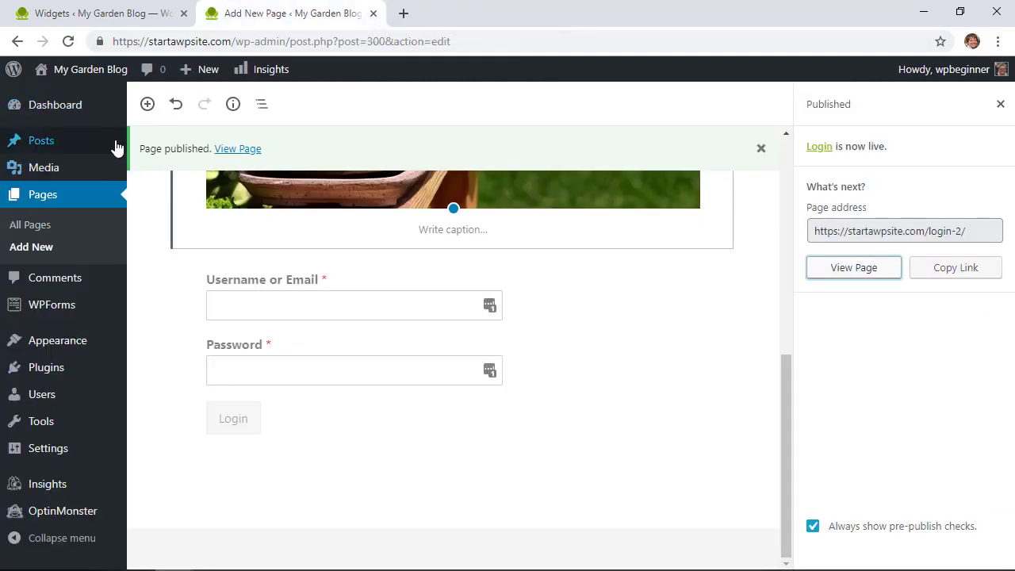
Step: Delete the Meta widget from the Main Sidebar on the Widgets page
mouse_move(36, 339)
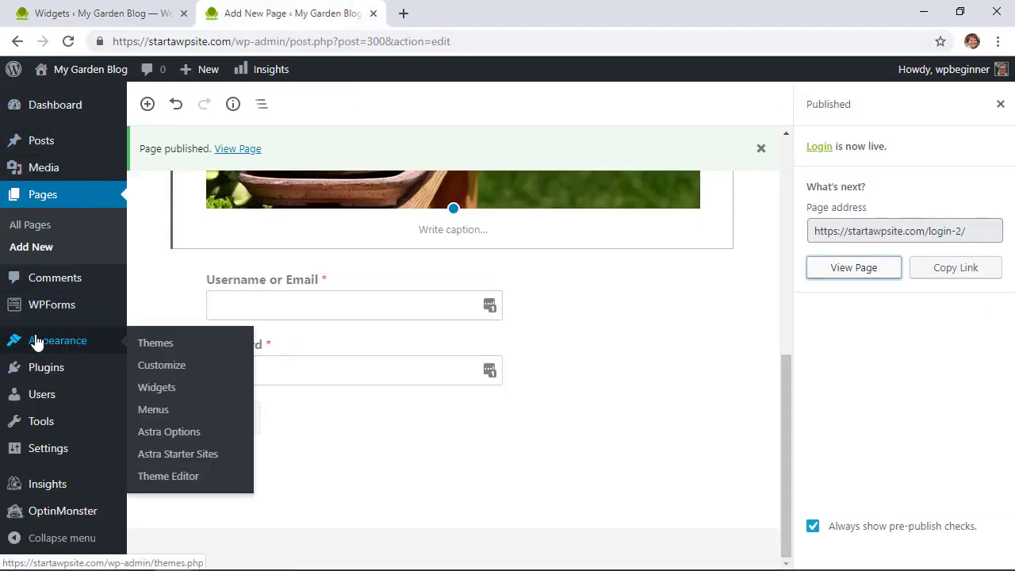
left_click(156, 386)
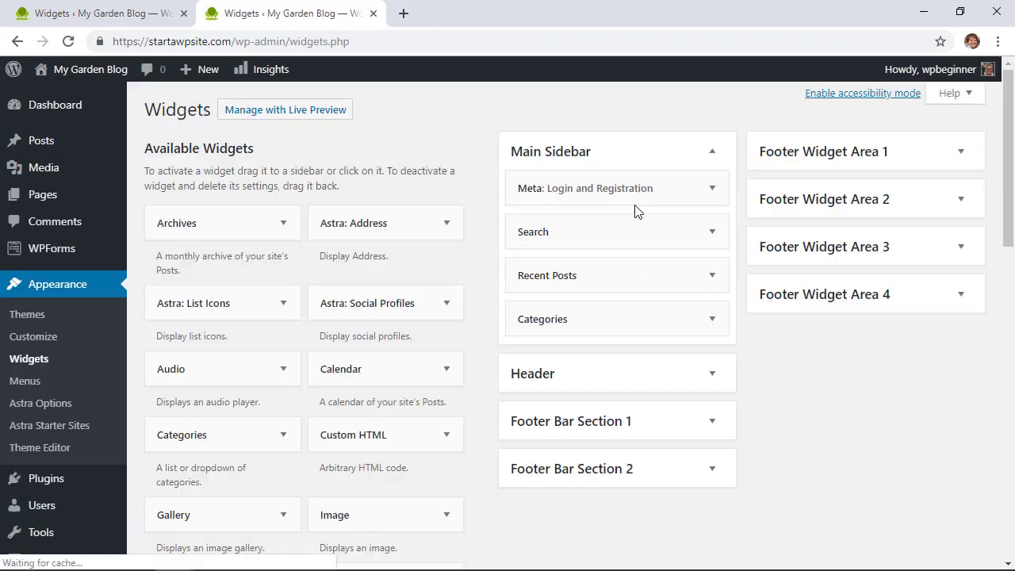
left_click(714, 192)
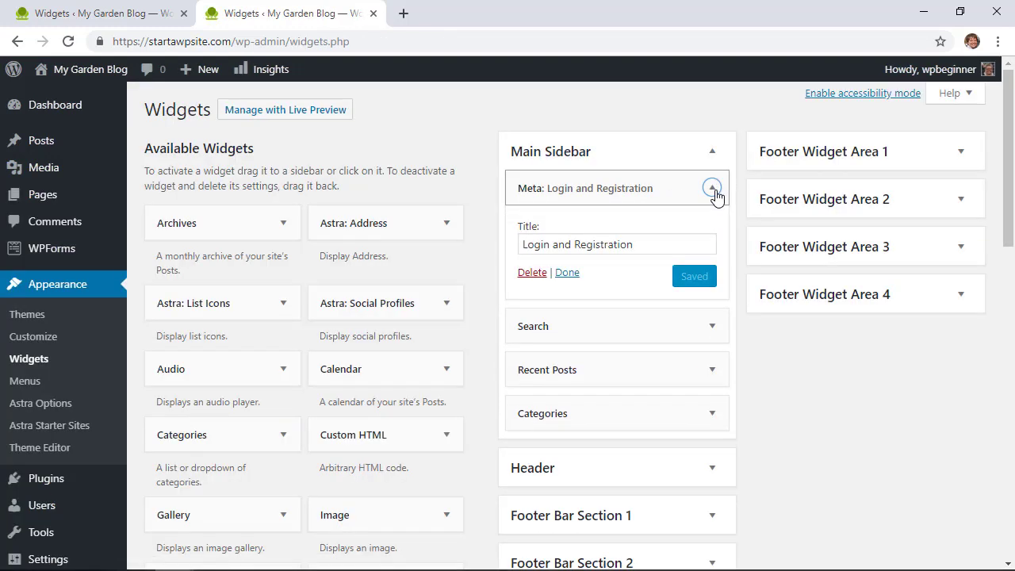
left_click(530, 272)
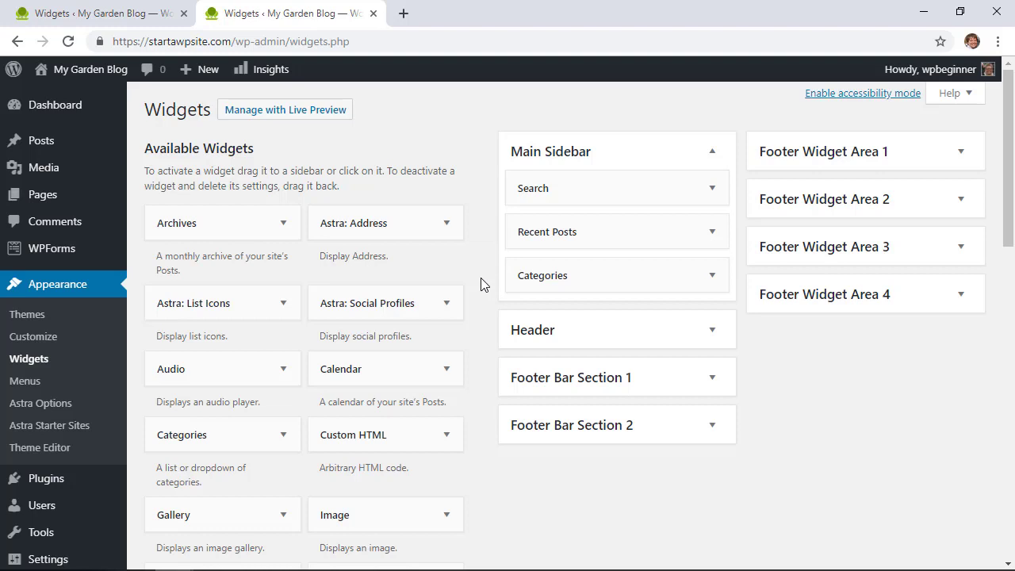
Step: Add a WPForms widget titled 'Login' showing My Garden Blog Login to the Main Sidebar and save
scroll(480, 278, "down", 4)
scroll(484, 284, "down", 4)
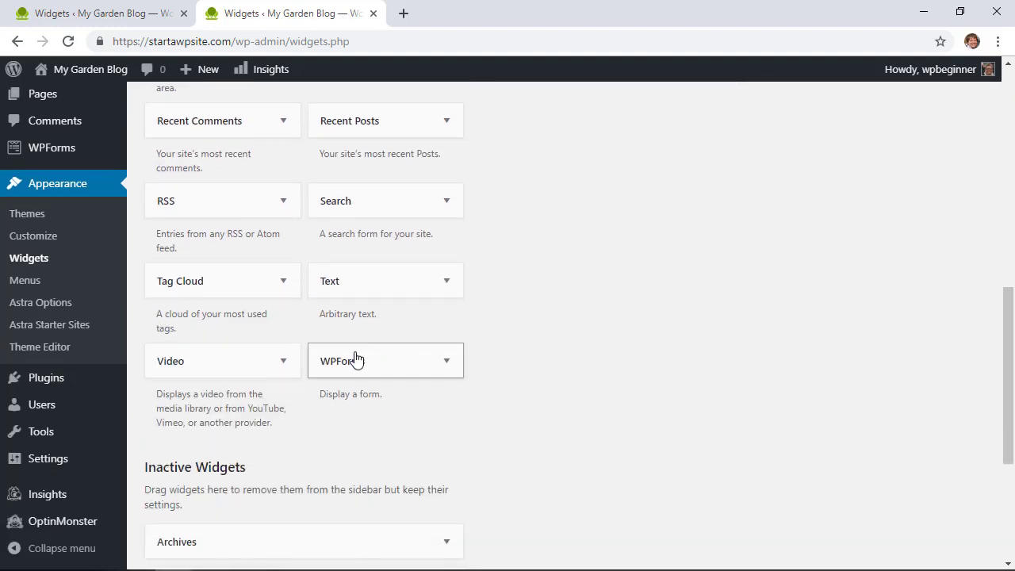
left_click_drag(359, 365, 571, 191)
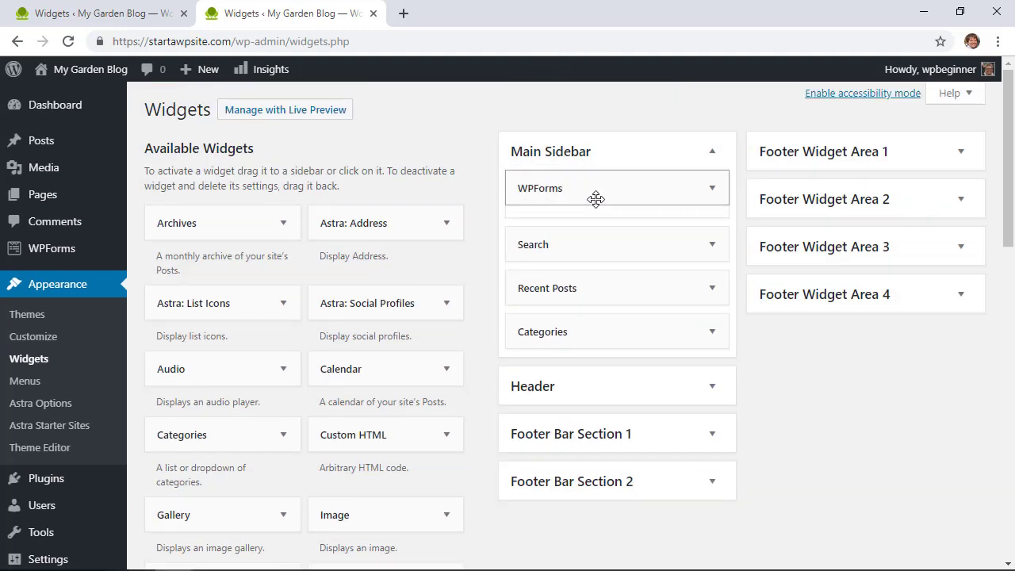
left_click(558, 244)
type("Login")
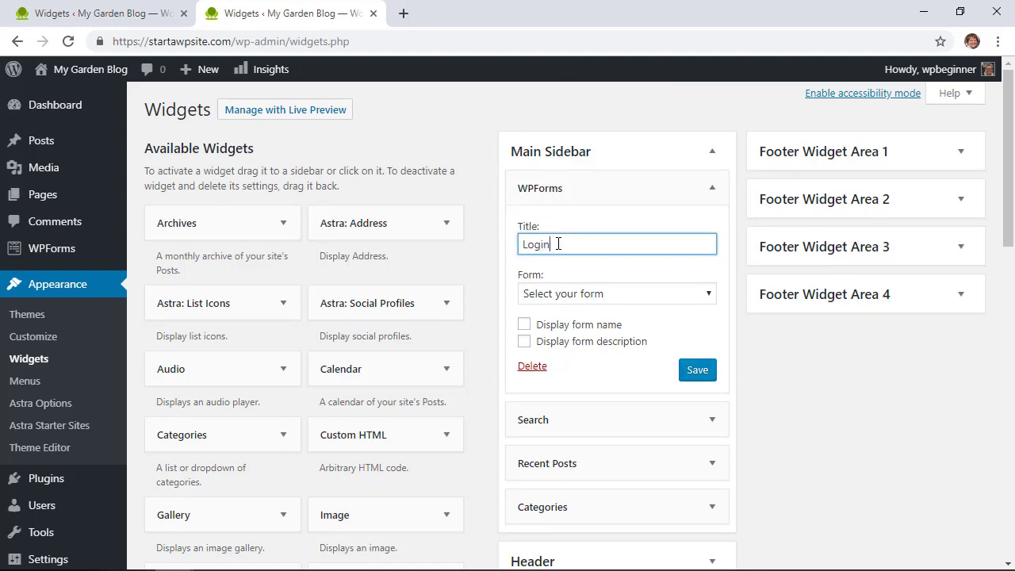
left_click(586, 294)
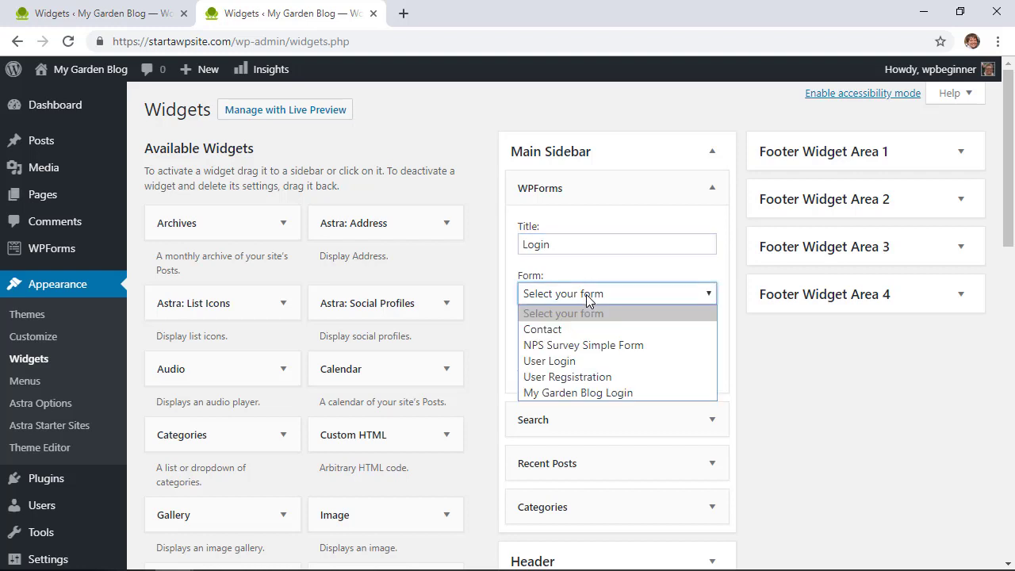
left_click(590, 393)
left_click(701, 369)
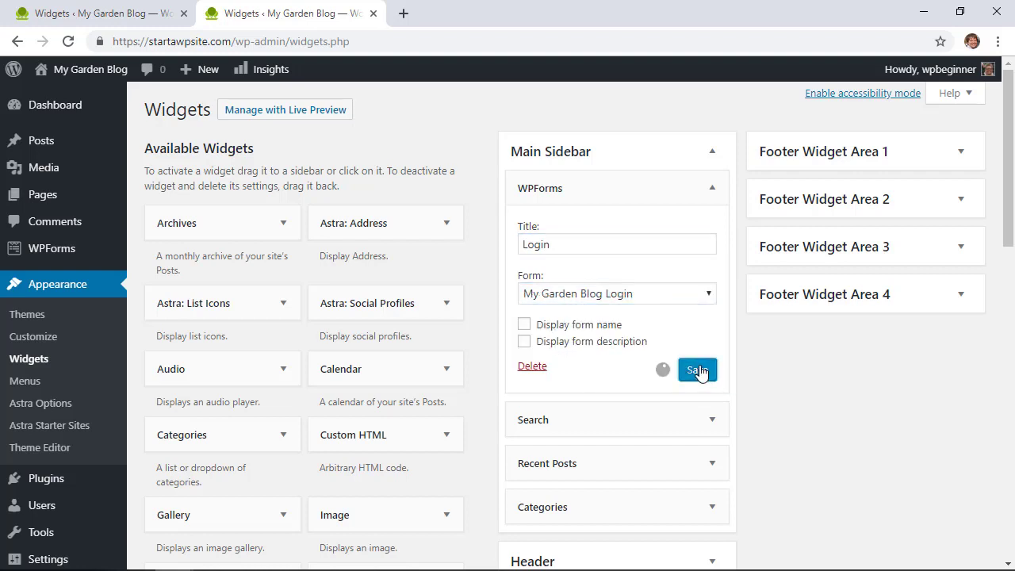
Step: Open the live site in a new tab, log out, and log in through the sidebar Login widget
mouse_move(111, 73)
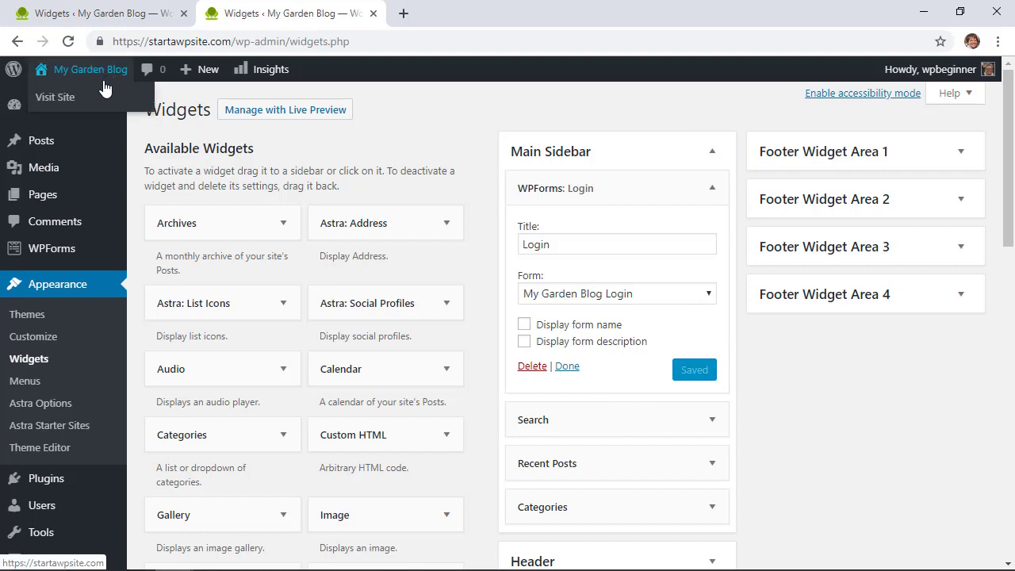
right_click(60, 107)
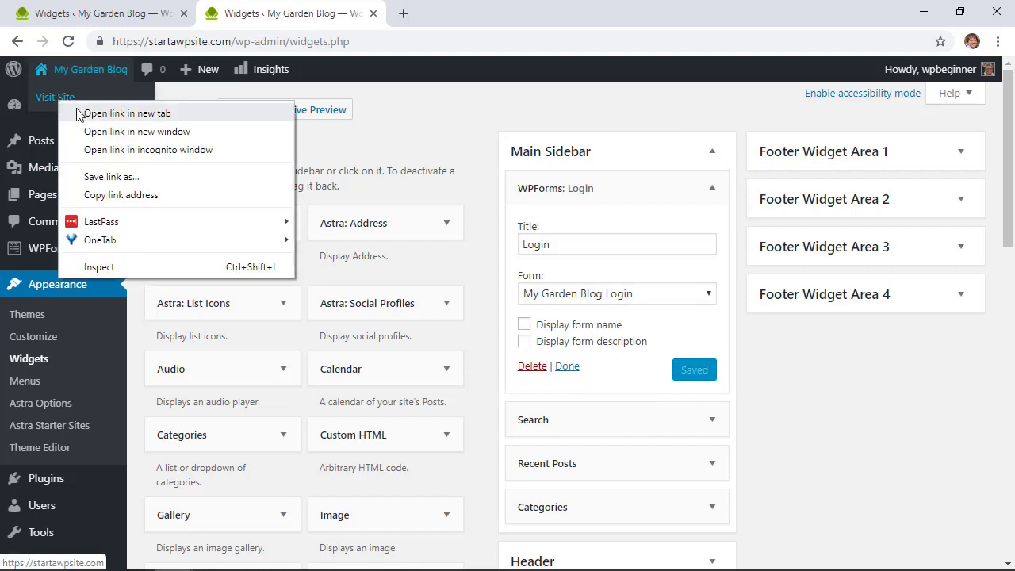
left_click(79, 111)
left_click(436, 13)
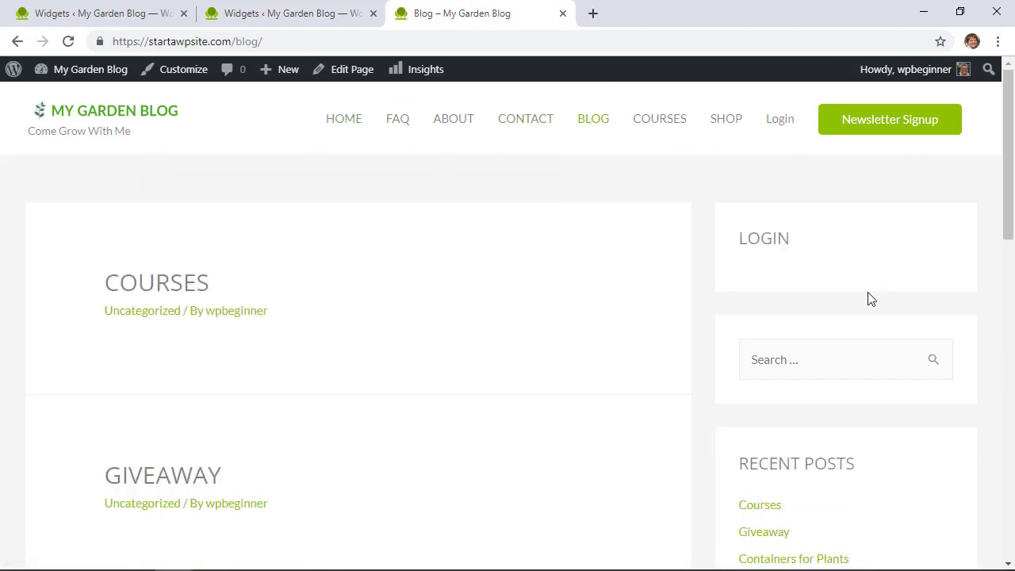
mouse_move(917, 69)
left_click(886, 155)
left_click(765, 410)
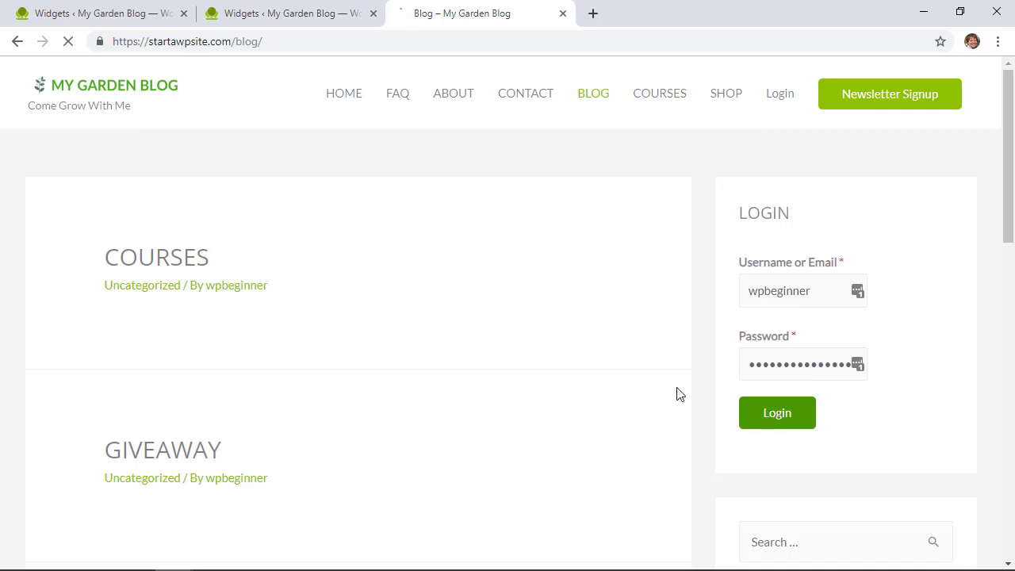